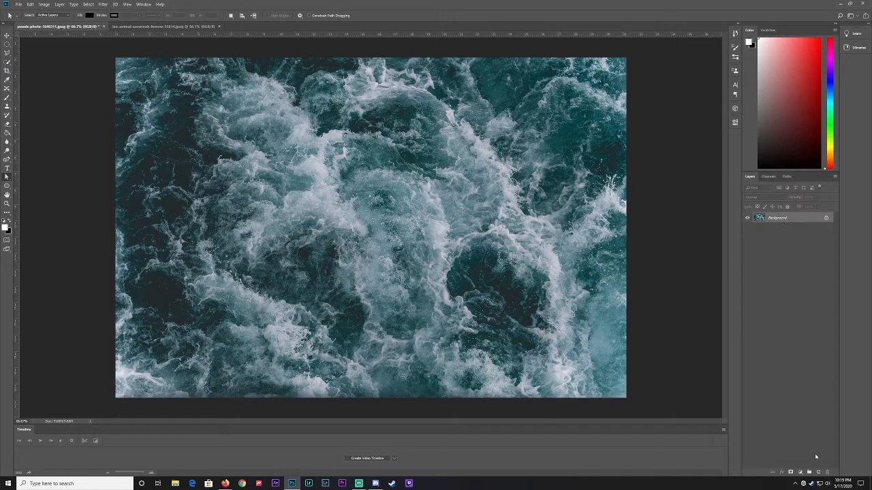
- Duplicate the Background layer of the ocean image, keeping the default copy name
right_click(798, 220)
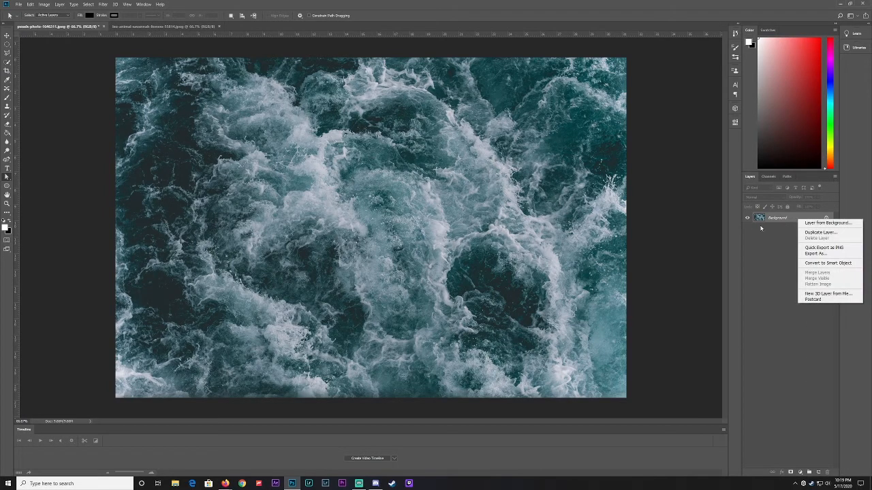
click(818, 233)
click(490, 141)
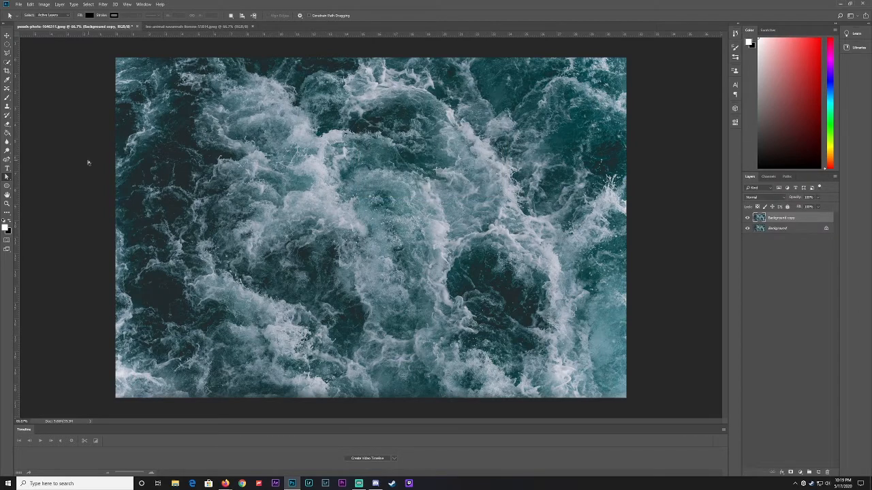
- Move the lioness photo from its own document into the ocean document as a new layer
click(202, 26)
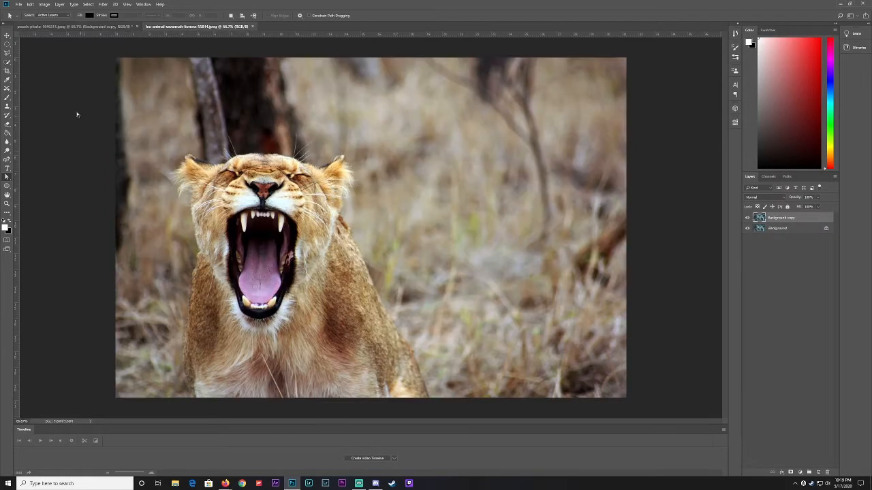
click(7, 36)
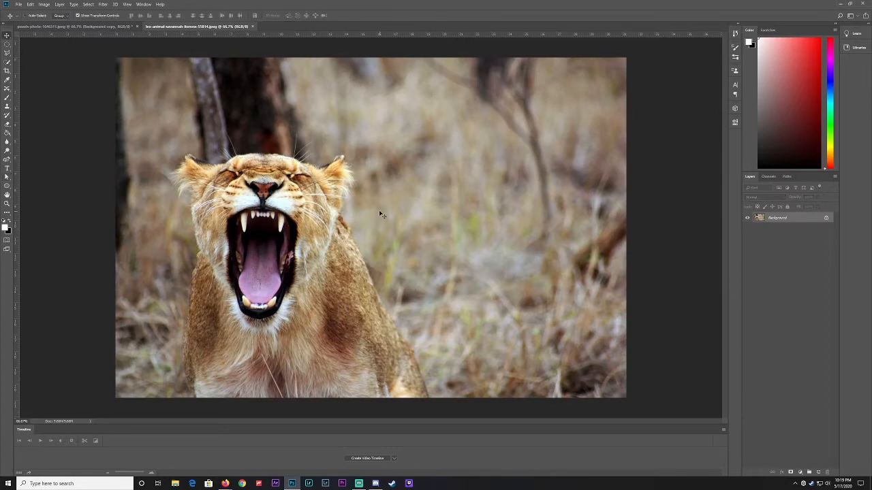
mouse_move(382, 215)
mouse_down()
mouse_move(145, 113)
mouse_move(93, 24)
mouse_move(81, 29)
mouse_move(155, 90)
mouse_move(341, 191)
mouse_move(339, 171)
mouse_move(388, 213)
mouse_up()
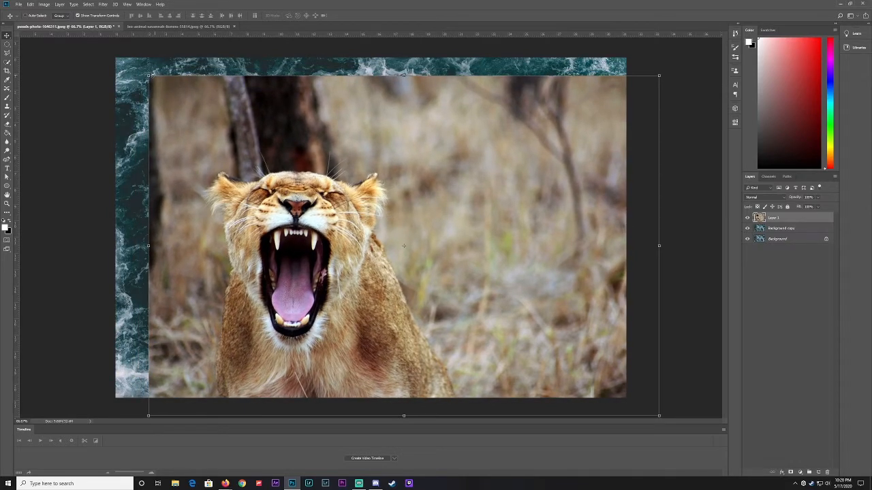
- Scale the lioness layer to about 80%, place it near the middle of the ocean, and tilt it slightly counterclockwise
drag(148, 75, 250, 143)
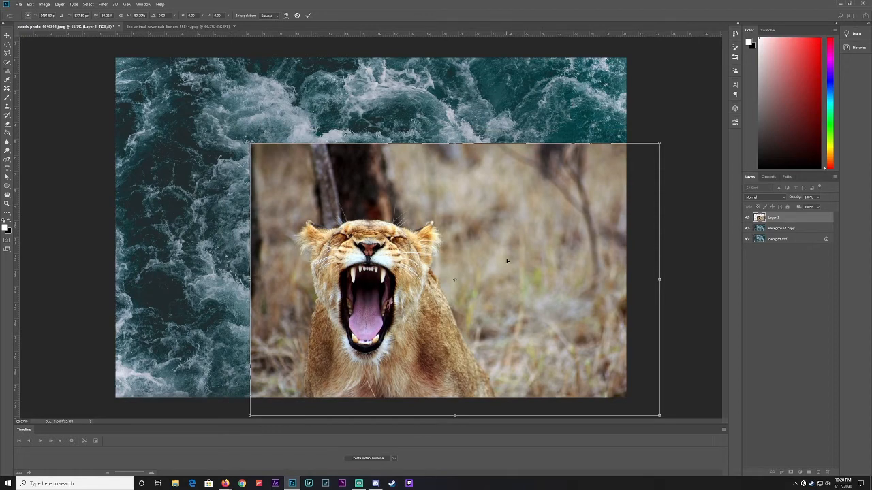
drag(507, 261, 483, 188)
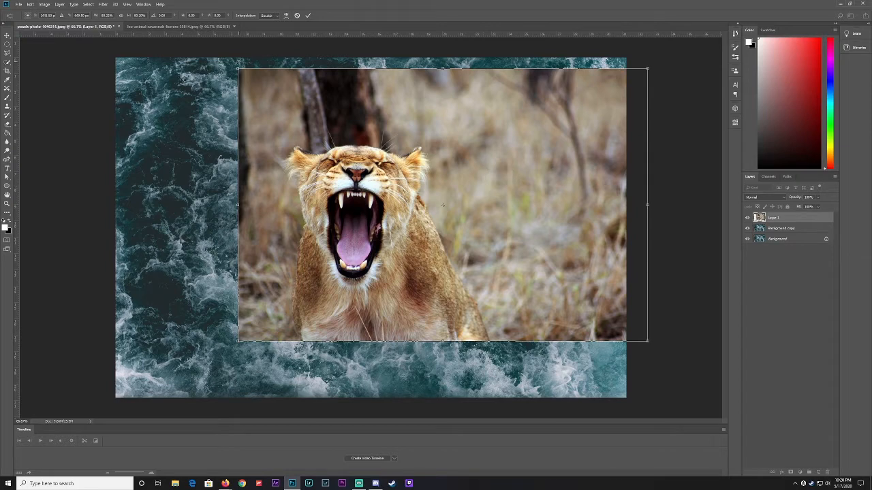
drag(235, 62, 231, 72)
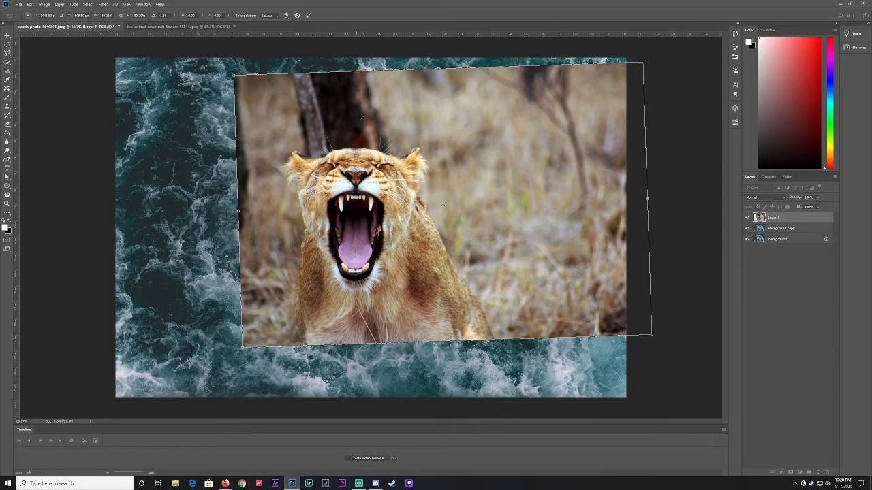
click(307, 16)
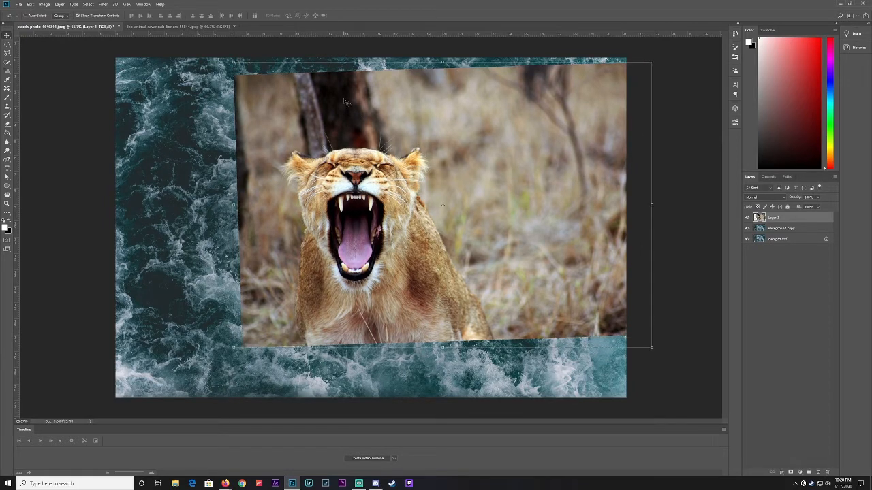
- Set up the Brush tool with the Soft Round preset from the General Brushes
click(7, 98)
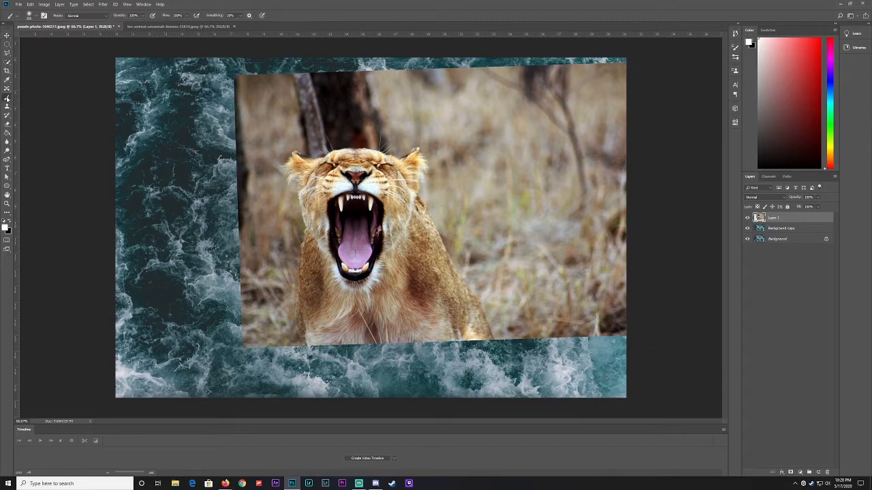
click(10, 220)
click(10, 220)
click(29, 15)
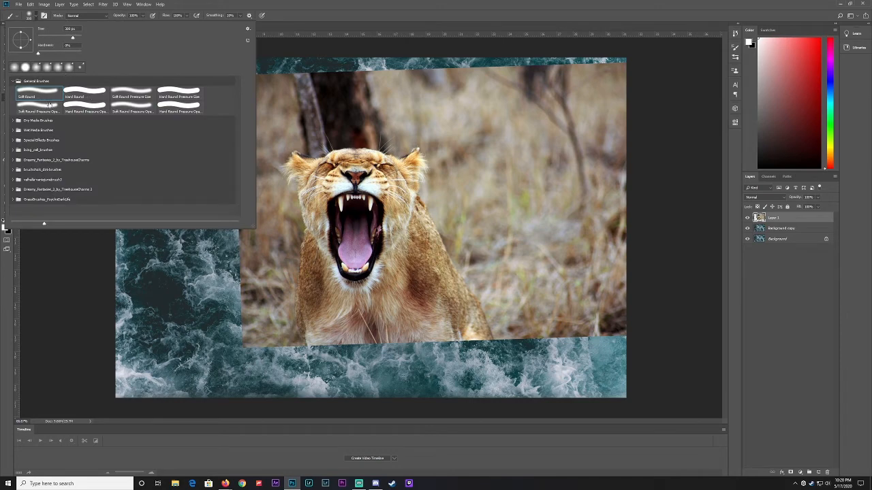
click(38, 110)
click(35, 90)
click(276, 27)
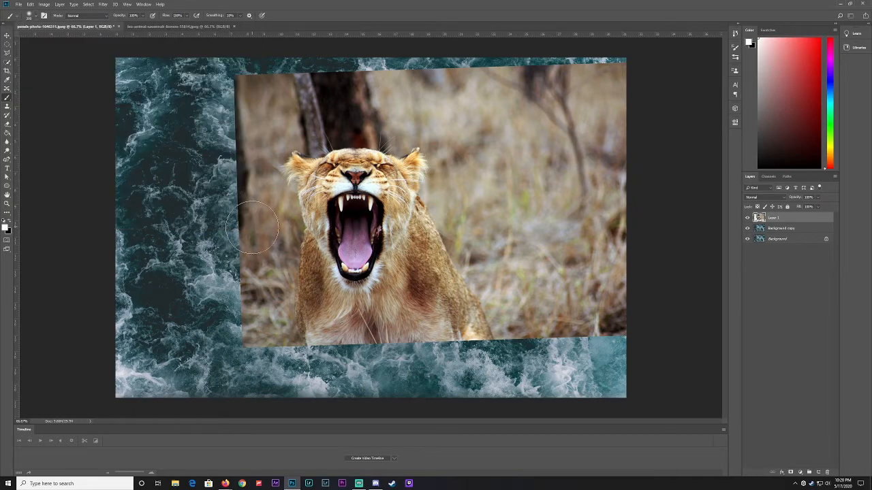
- Add a layer mask to the lioness layer and paint out most of the savannah around it with a large soft black brush
key(bracketright)
key(bracketright)
key(bracketright)
key(bracketright)
key(bracketright)
click(215, 92)
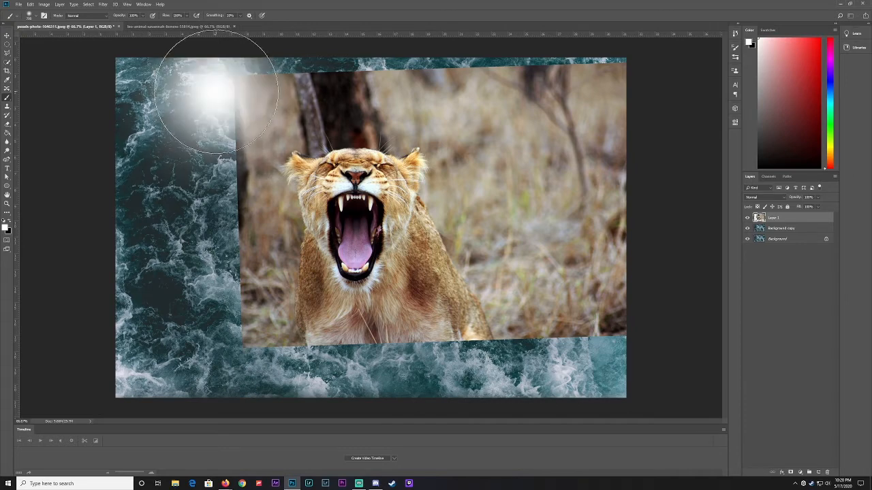
key(ctrl+z)
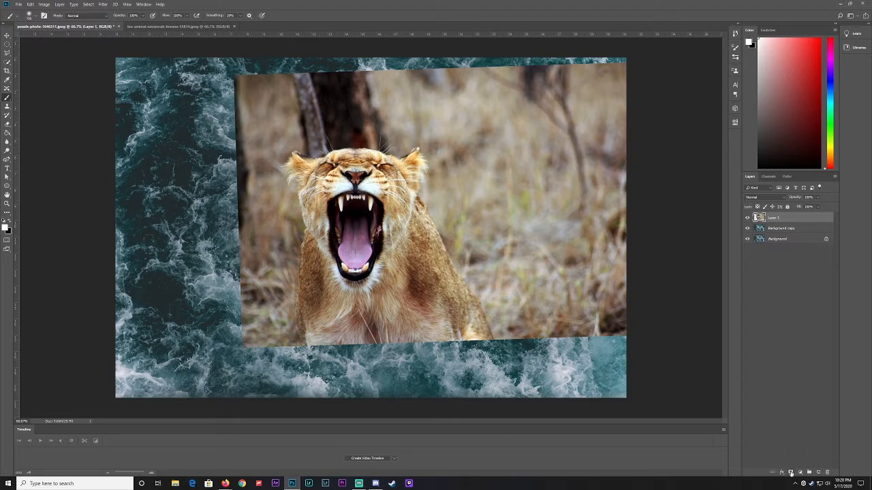
click(790, 473)
mouse_move(203, 109)
mouse_down()
mouse_move(248, 81)
mouse_move(188, 96)
mouse_move(235, 83)
mouse_move(192, 82)
mouse_move(369, 60)
mouse_move(333, 54)
mouse_move(549, 61)
mouse_move(645, 89)
mouse_move(567, 63)
mouse_move(632, 145)
mouse_move(638, 220)
mouse_move(604, 356)
mouse_move(596, 307)
mouse_move(618, 199)
mouse_move(563, 309)
mouse_move(514, 355)
mouse_move(557, 281)
mouse_move(564, 209)
mouse_move(555, 158)
mouse_move(534, 114)
mouse_move(560, 203)
mouse_move(641, 180)
mouse_move(640, 316)
mouse_move(596, 353)
mouse_move(511, 363)
mouse_move(405, 397)
mouse_move(253, 383)
mouse_move(218, 352)
mouse_move(217, 338)
mouse_move(248, 373)
mouse_move(210, 314)
mouse_move(188, 225)
mouse_move(186, 145)
mouse_move(207, 116)
mouse_move(198, 152)
mouse_move(207, 260)
mouse_move(241, 349)
mouse_move(288, 372)
mouse_move(338, 377)
mouse_move(389, 379)
mouse_move(426, 368)
mouse_up()
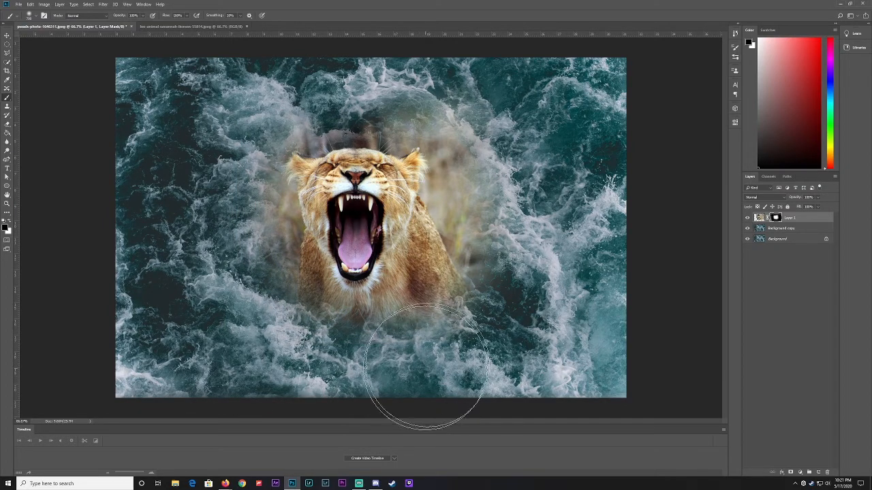
- With a smaller brush, mask away the lioness's body and remaining background so only the roaring head blends into the water
key(bracketleft)
key(bracketleft)
key(bracketleft)
key(bracketleft)
mouse_move(499, 276)
mouse_down()
mouse_move(451, 327)
mouse_move(500, 254)
mouse_move(440, 332)
mouse_move(385, 356)
mouse_move(485, 277)
mouse_move(486, 195)
mouse_move(472, 264)
mouse_move(487, 181)
mouse_move(474, 136)
mouse_move(477, 169)
mouse_move(462, 151)
mouse_move(455, 208)
mouse_move(420, 301)
mouse_move(447, 243)
mouse_move(458, 135)
mouse_move(434, 111)
mouse_move(402, 117)
mouse_move(338, 102)
mouse_move(360, 88)
mouse_move(451, 91)
mouse_move(362, 95)
mouse_move(312, 112)
mouse_move(357, 113)
mouse_move(348, 116)
mouse_move(297, 110)
mouse_move(278, 117)
mouse_move(260, 142)
mouse_move(254, 178)
mouse_move(263, 216)
mouse_move(290, 299)
mouse_move(305, 315)
mouse_move(276, 218)
mouse_up()
mouse_move(333, 302)
mouse_down()
mouse_move(348, 320)
mouse_move(395, 300)
mouse_move(341, 303)
mouse_move(330, 276)
mouse_move(395, 286)
mouse_move(432, 224)
mouse_move(441, 132)
mouse_move(397, 144)
mouse_move(299, 124)
mouse_move(307, 133)
mouse_move(298, 126)
mouse_move(269, 150)
mouse_move(283, 187)
mouse_move(279, 238)
mouse_move(307, 340)
mouse_move(413, 282)
mouse_move(435, 212)
mouse_up()
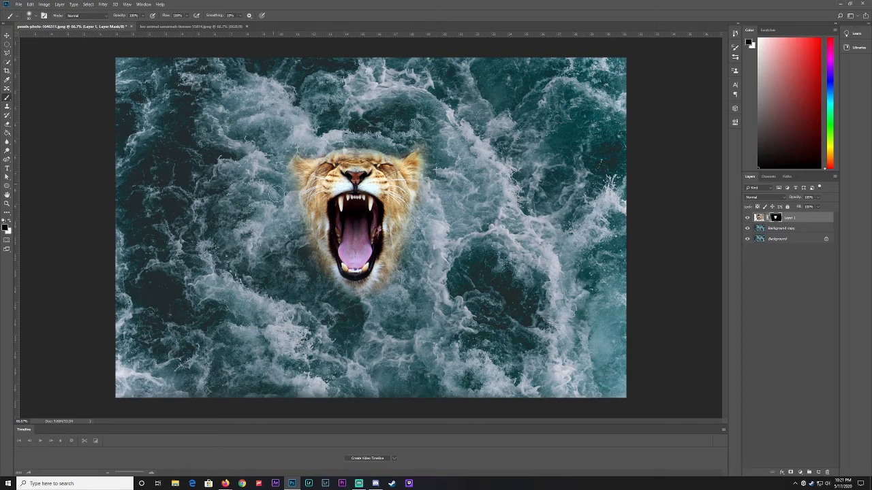
- Enlarge the soft brush well beyond the size used for refining the head's edges
key(bracketright)
key(bracketright)
key(bracketright)
key(bracketright)
key(bracketright)
key(bracketright)
key(bracketright)
key(bracketright)
key(bracketright)
- Add a Hue/Saturation adjustment clipped to the lioness layer and enable Colorize
click(790, 473)
key(ctrl+z)
click(800, 472)
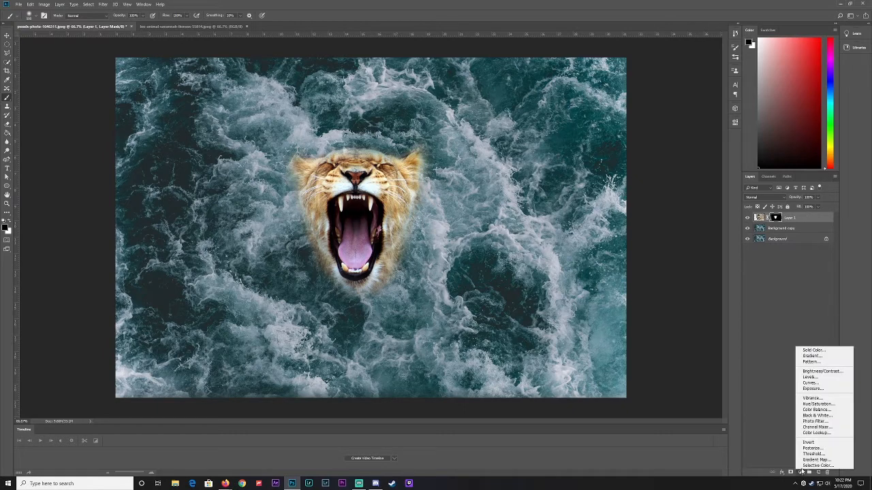
click(816, 405)
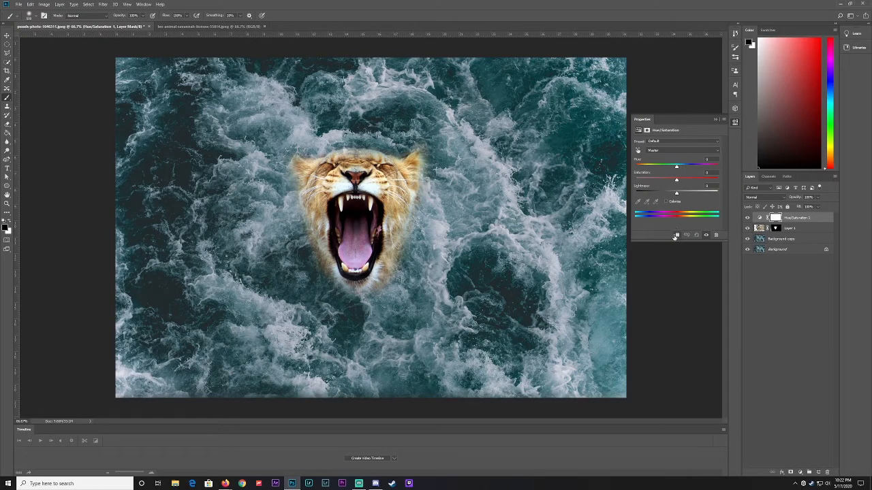
click(675, 235)
click(666, 202)
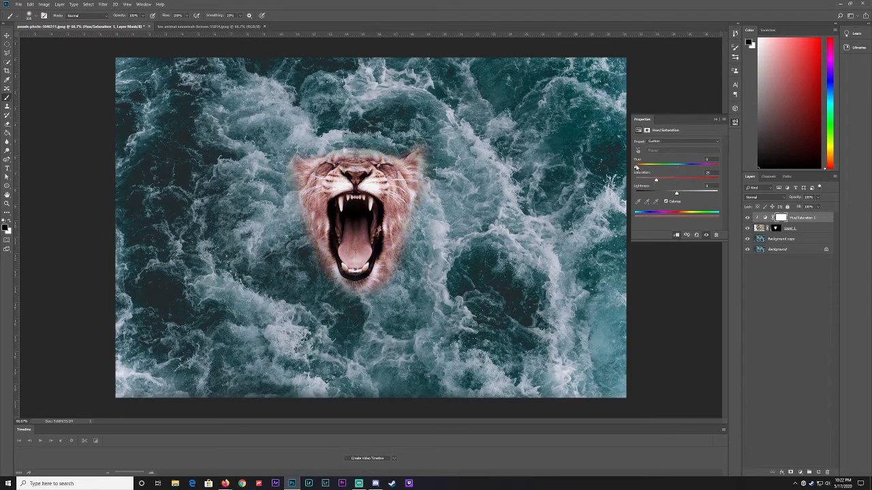
- Shift the clipped adjustment's hue to a water-like blue, fine-tune saturation and lightness, and compare the head with and without it
drag(636, 168, 682, 167)
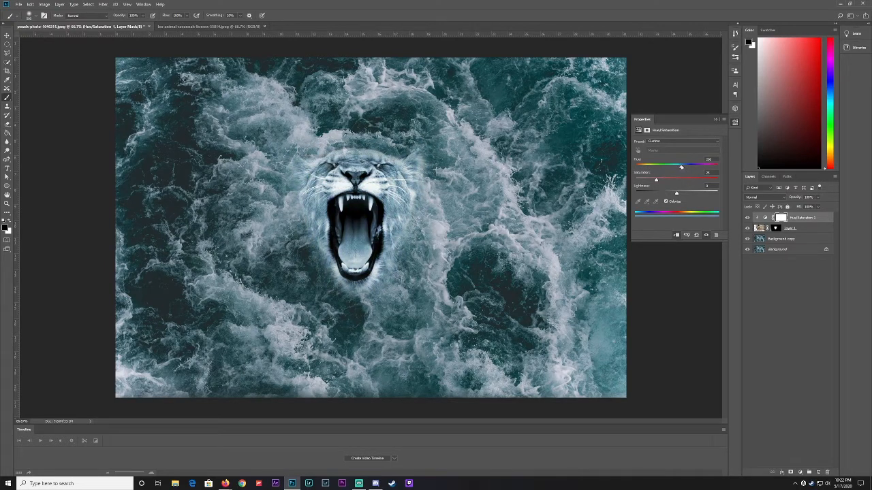
drag(656, 181, 656, 181)
drag(674, 194, 678, 195)
click(735, 122)
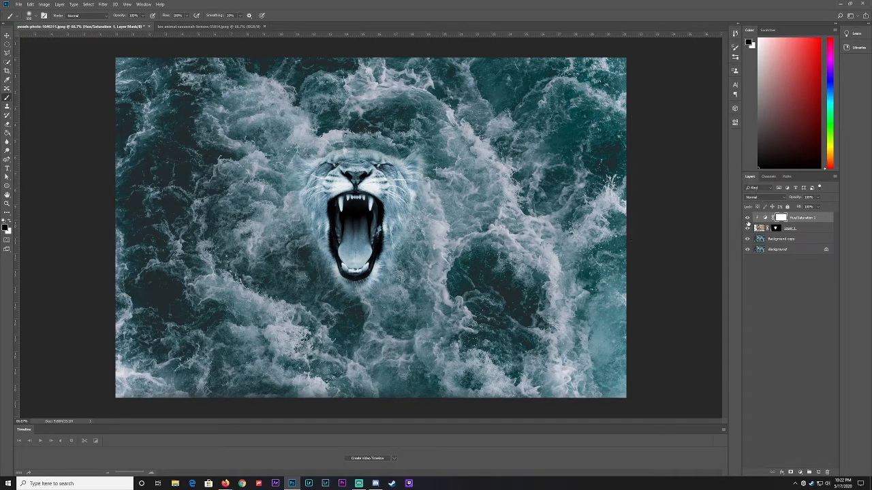
click(747, 218)
click(747, 218)
- Add a Brightness/Contrast adjustment clipped to the lioness layer and lower both its brightness and contrast
click(801, 472)
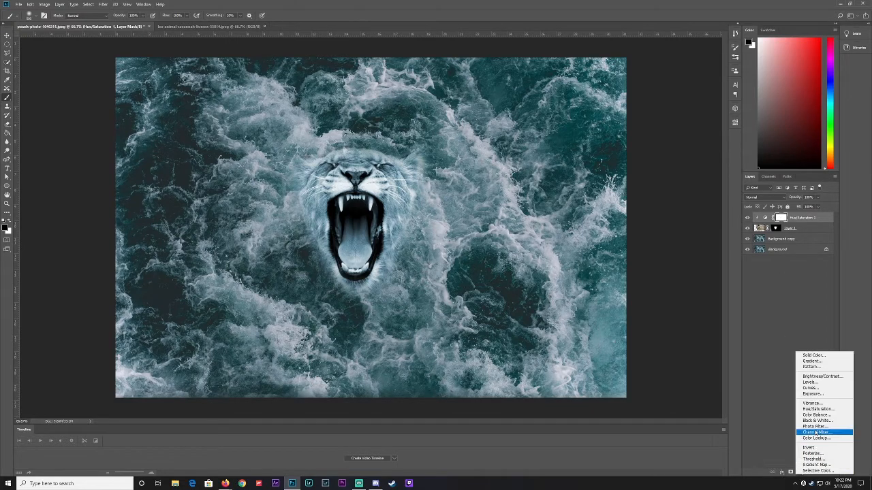
click(821, 376)
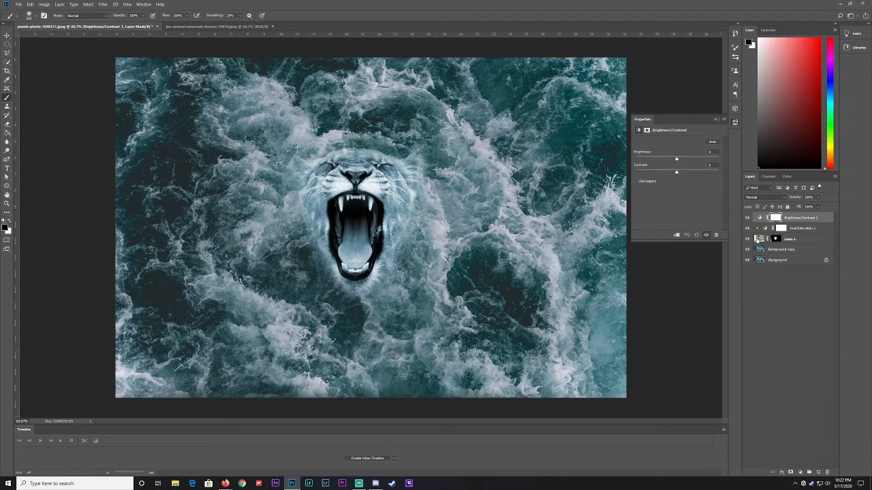
click(676, 235)
mouse_move(676, 161)
mouse_down()
mouse_move(688, 160)
mouse_move(676, 160)
mouse_up()
mouse_move(672, 159)
mouse_down()
mouse_move(673, 173)
mouse_move(661, 171)
mouse_up()
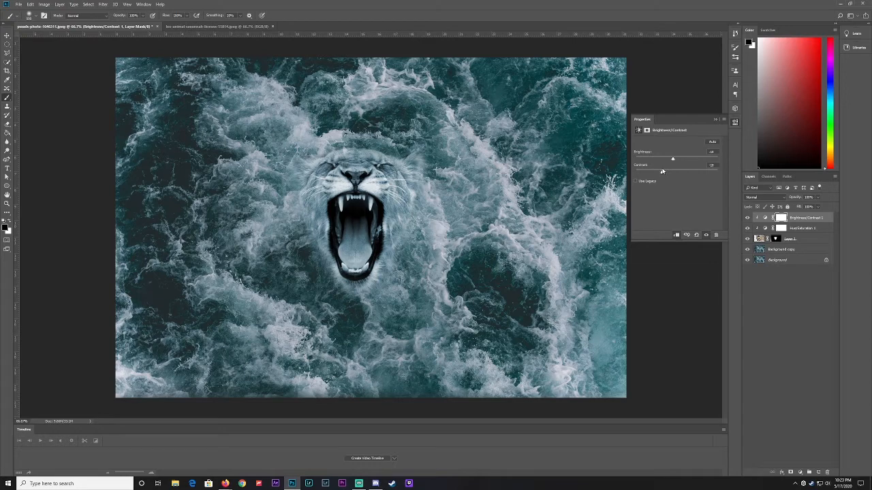
click(734, 123)
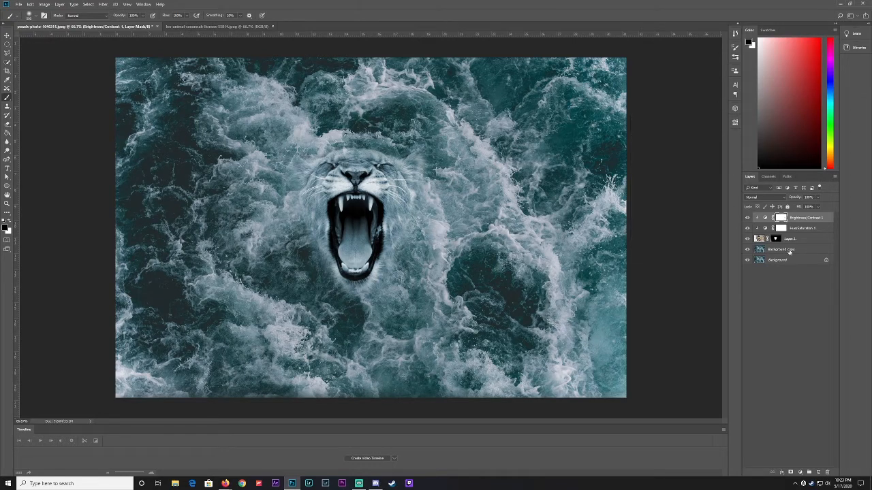
- Add an unclipped Hue/Saturation adjustment over the whole composite, shifting the hue slightly toward blue and reducing saturation
click(799, 472)
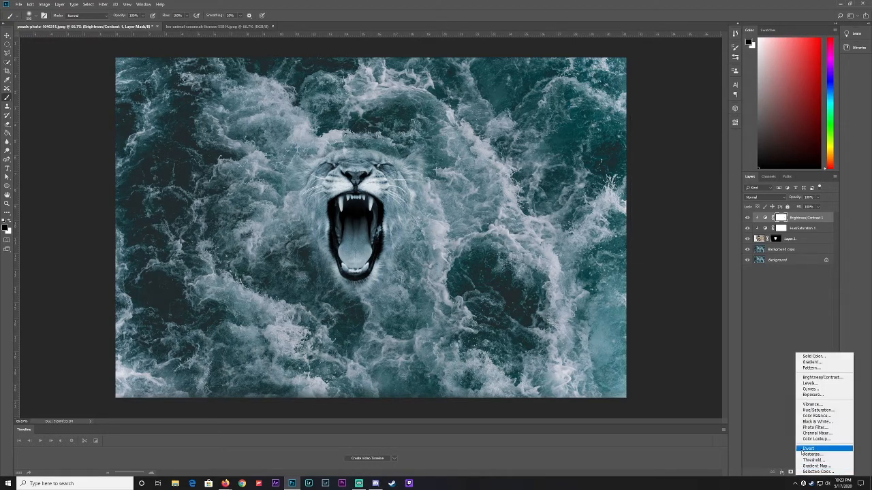
click(817, 410)
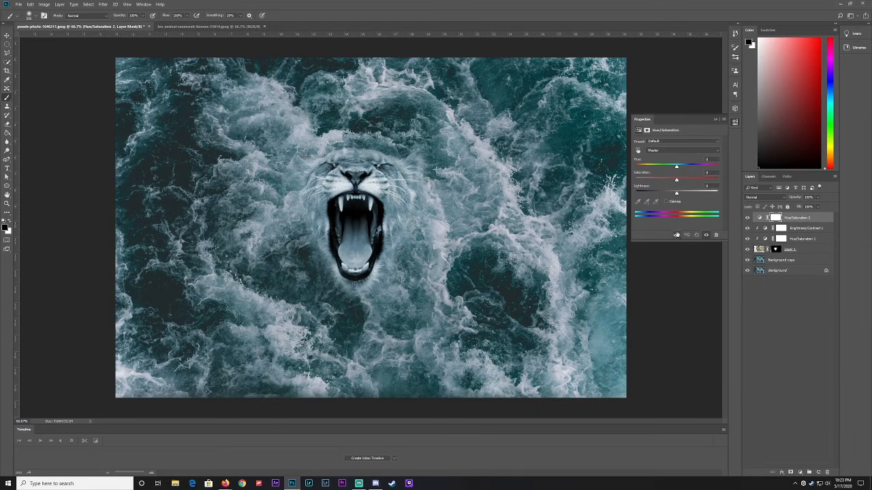
click(676, 167)
drag(677, 168, 670, 182)
drag(664, 182, 666, 182)
click(735, 123)
- Add an unclipped Brightness/Contrast adjustment over the whole composite and fine-tune its brightness and contrast for deeper tones
click(801, 472)
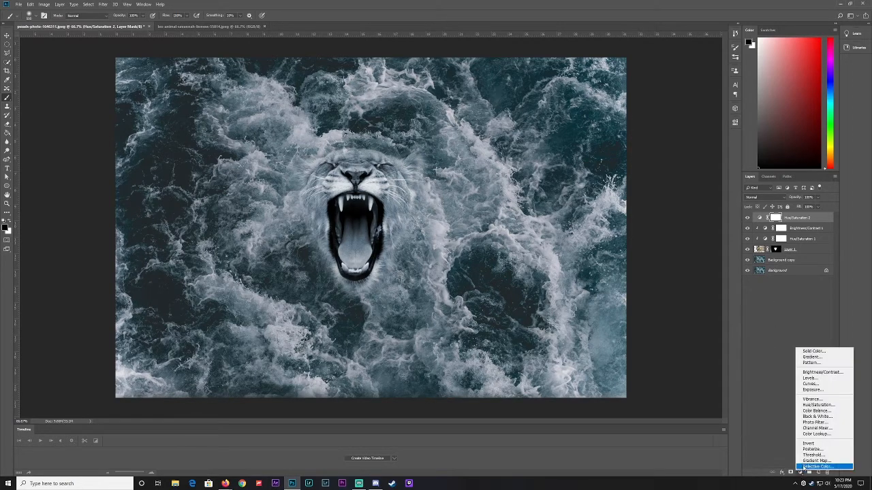
click(823, 373)
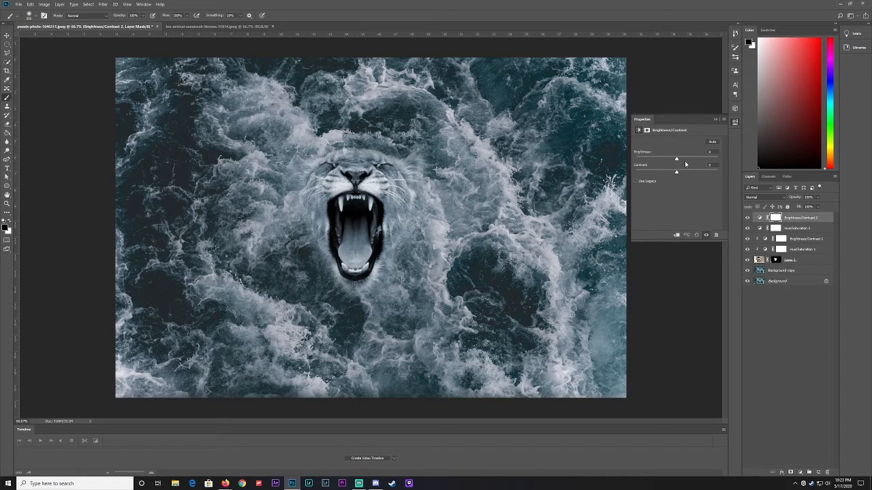
drag(685, 161, 687, 172)
click(735, 123)
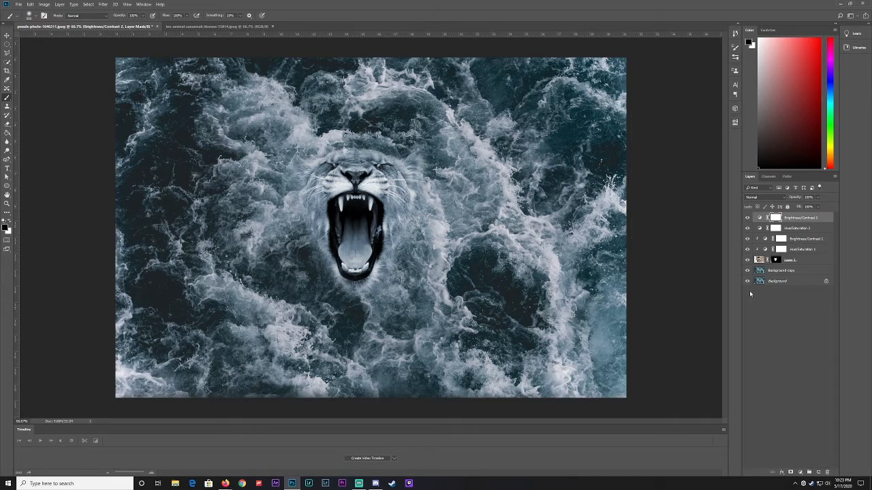
- Add a gradient fill layer above all adjustments and base it on the Foreground to Background preset
click(799, 472)
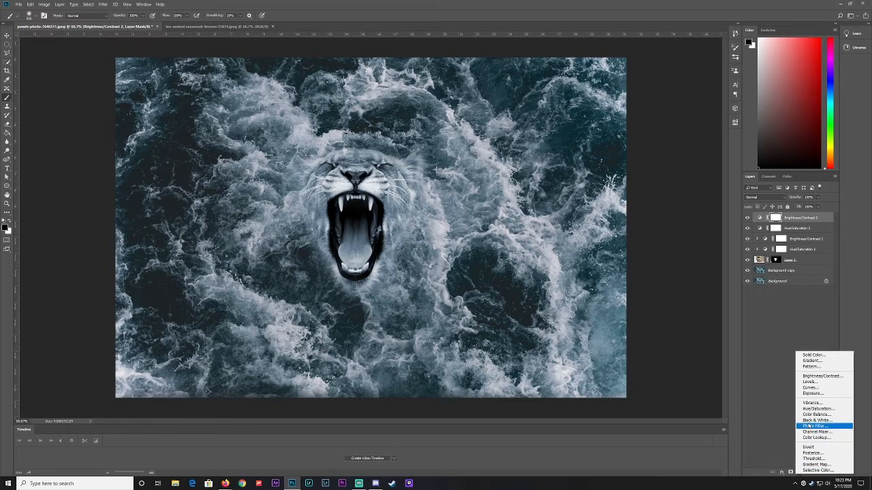
click(813, 361)
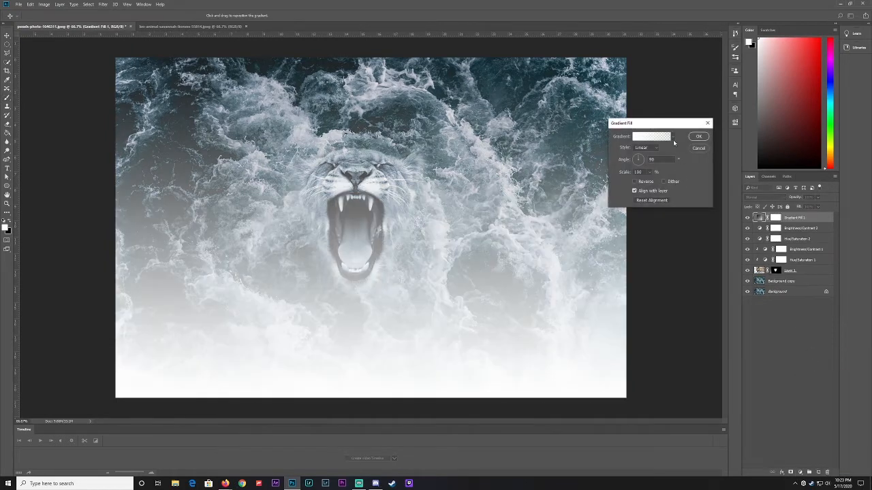
click(664, 139)
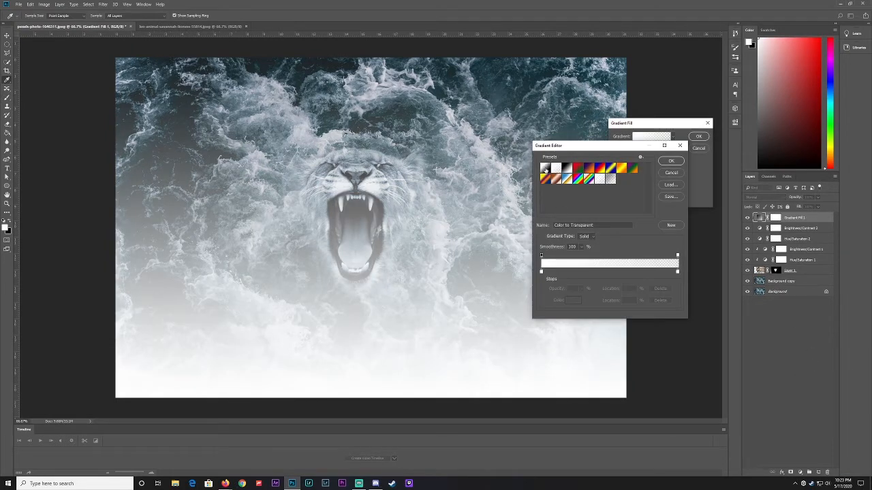
click(545, 169)
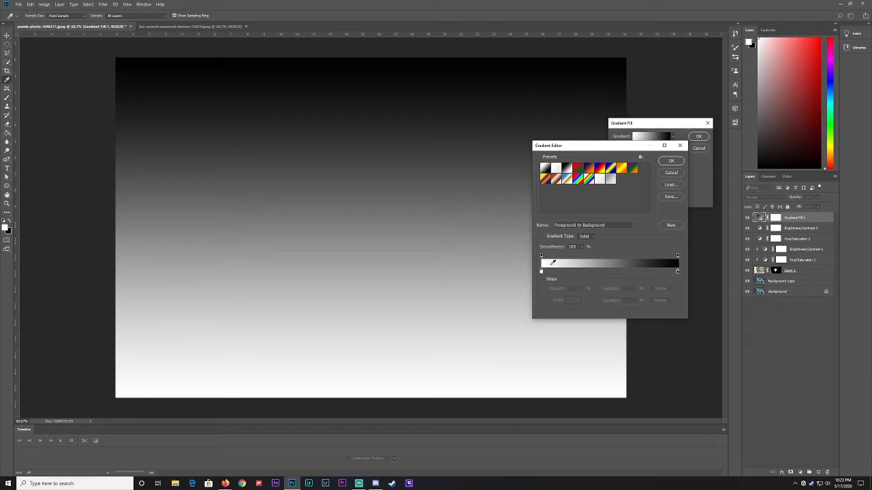
- Set the gradient's starting colour stop to a dark blue with hue 213, saturation 95% and brightness 41%
double_click(541, 273)
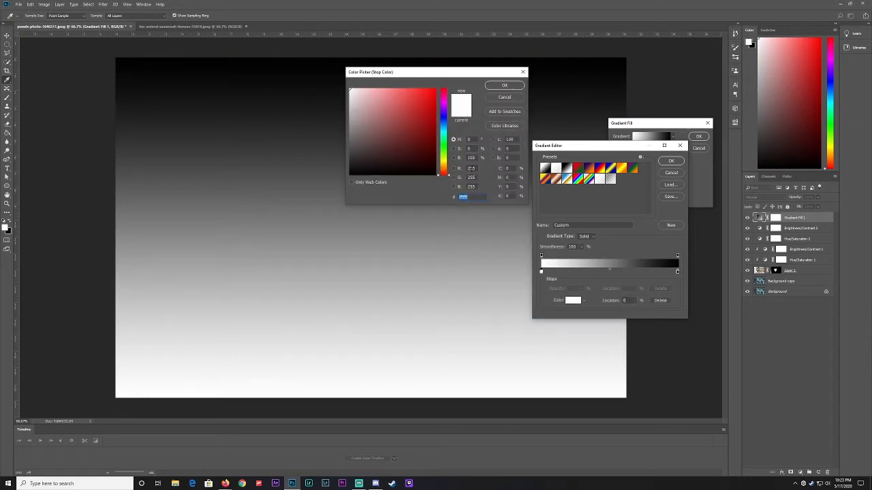
click(447, 124)
click(419, 134)
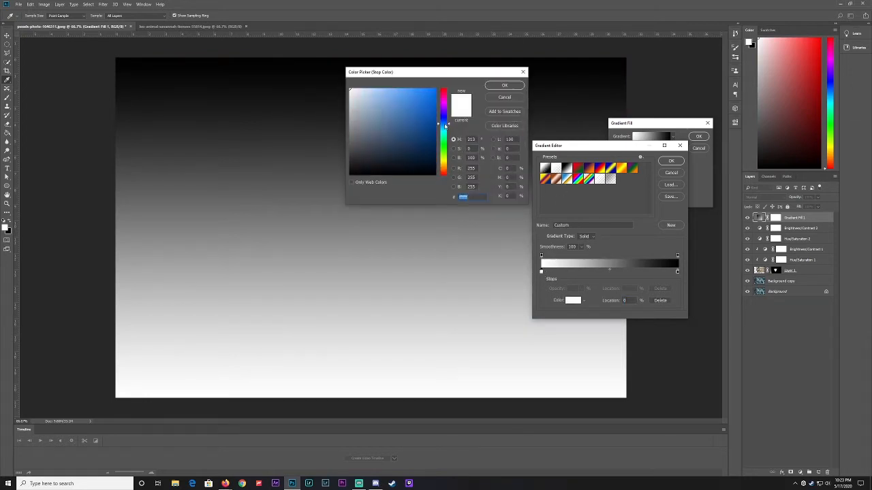
drag(420, 134, 431, 139)
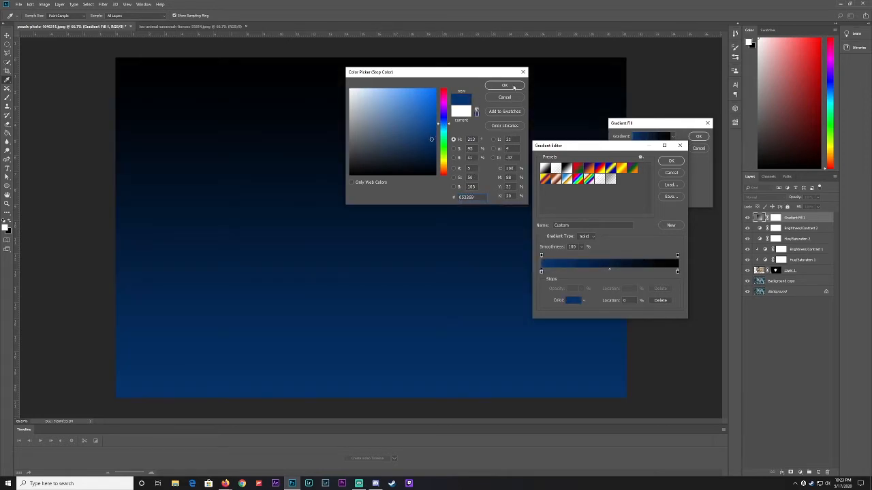
click(505, 86)
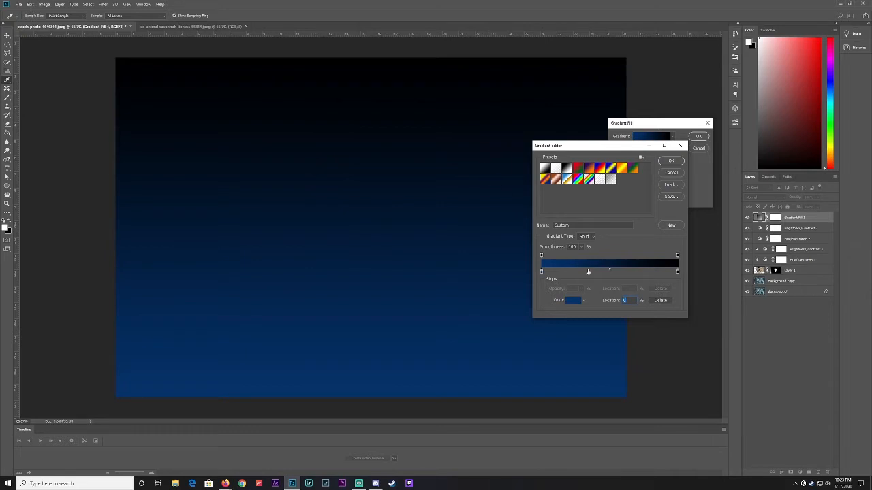
- Set the gradient's end colour stop to a bright blue with hue 198
double_click(678, 272)
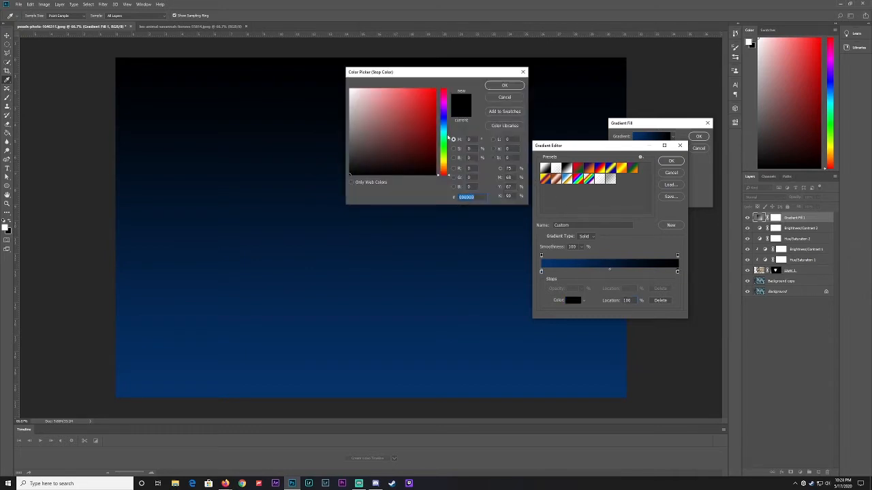
mouse_move(447, 139)
mouse_down()
mouse_move(428, 97)
mouse_move(435, 96)
mouse_up()
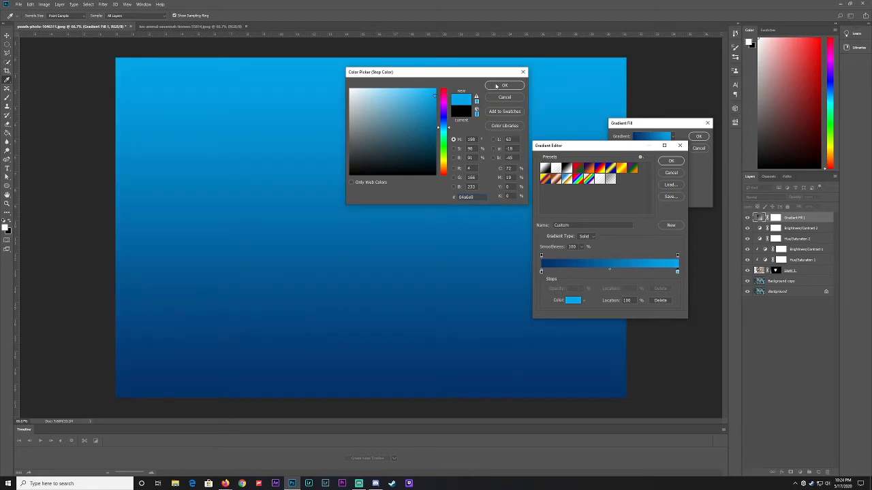
click(501, 86)
- Swap the gradient's two colour stops so it runs from bright blue to dark blue, and accept the edited gradient
mouse_move(677, 272)
mouse_down()
mouse_move(575, 271)
mouse_move(677, 273)
mouse_up()
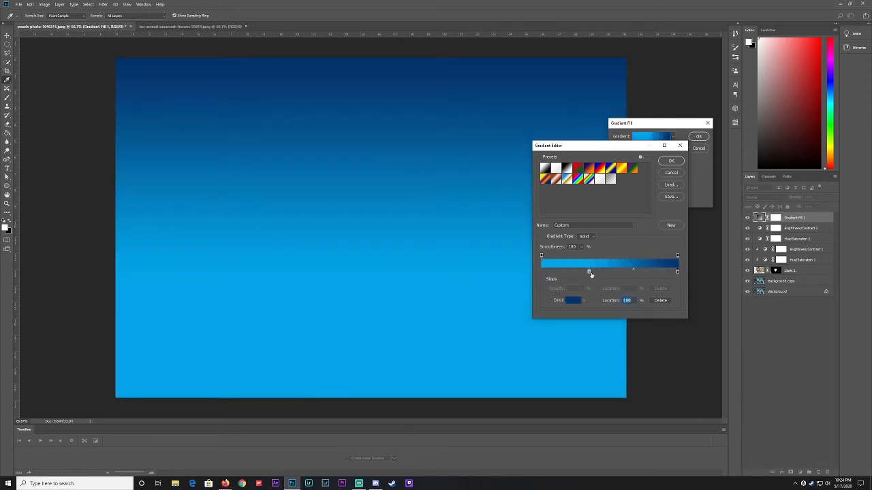
drag(590, 272, 545, 273)
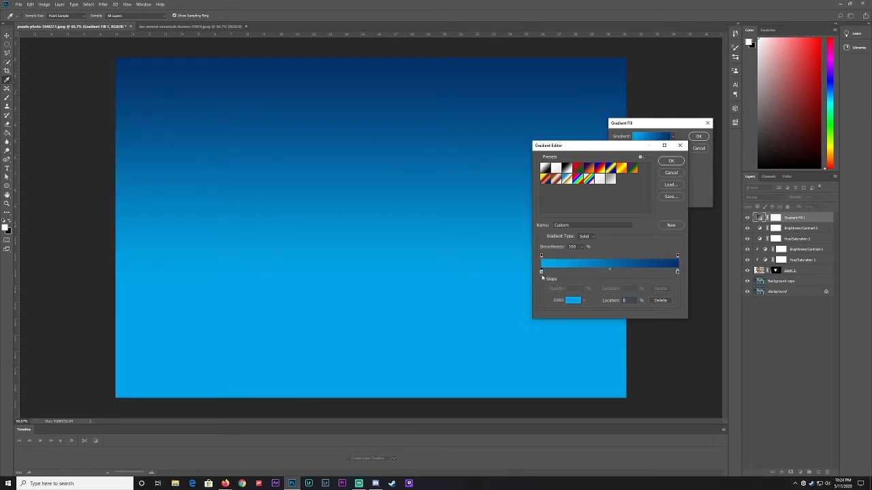
click(664, 161)
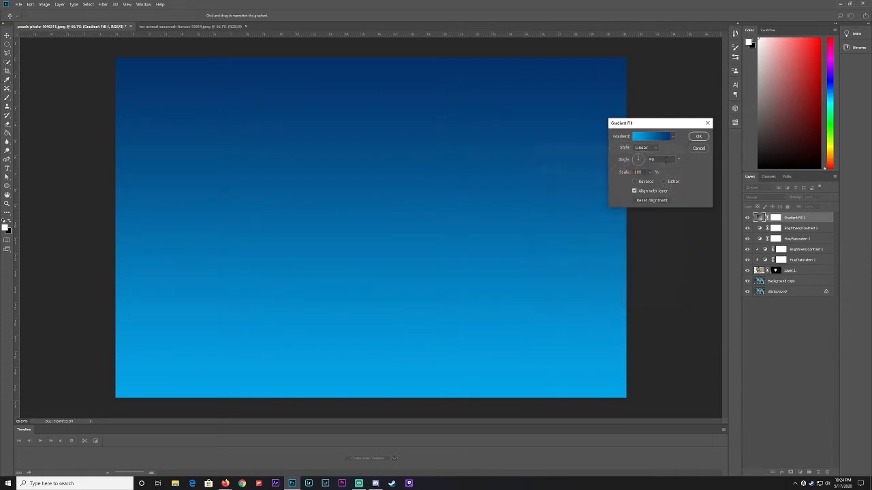
- Set the linear gradient fill's angle to 0° and apply the fill
click(645, 148)
click(640, 154)
text(0)
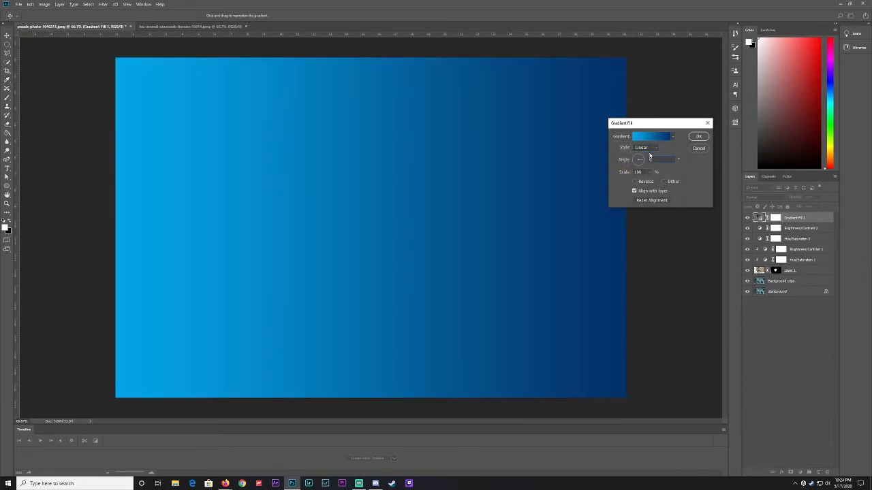
key(Return)
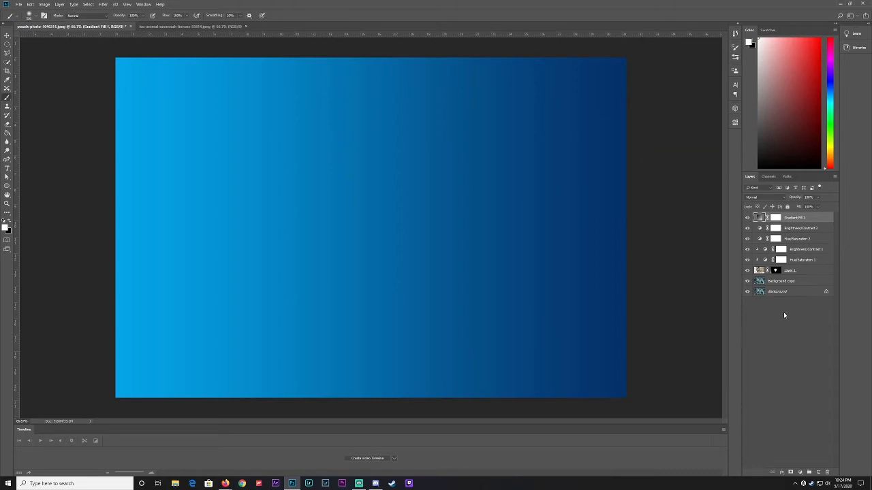
- Blend the gradient fill layer in Overlay mode at reduced opacity and compare the image with and without it
click(782, 197)
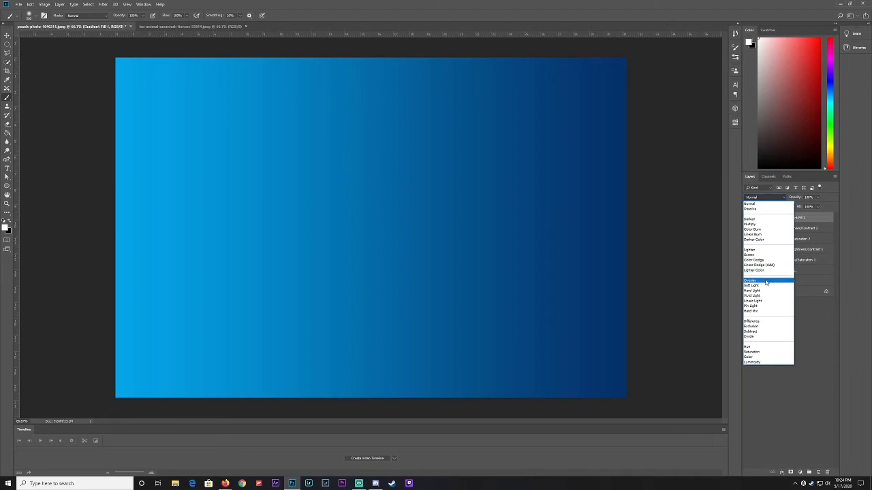
click(766, 282)
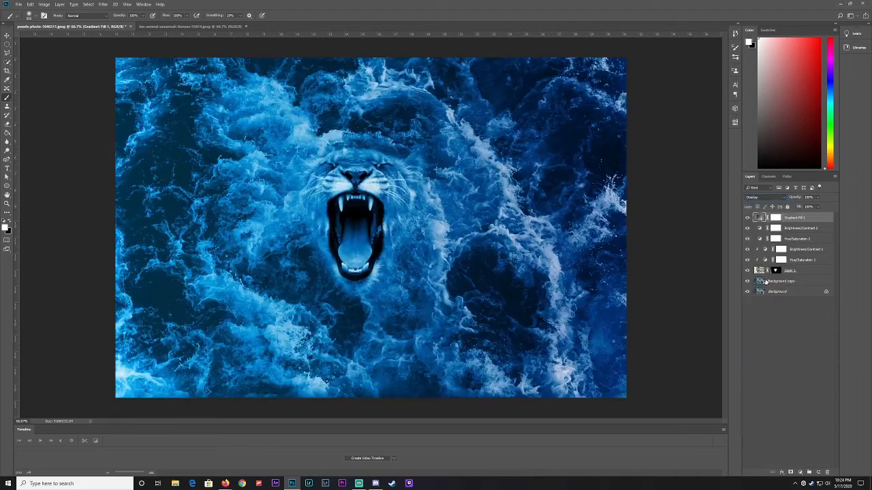
click(817, 198)
drag(816, 207, 802, 208)
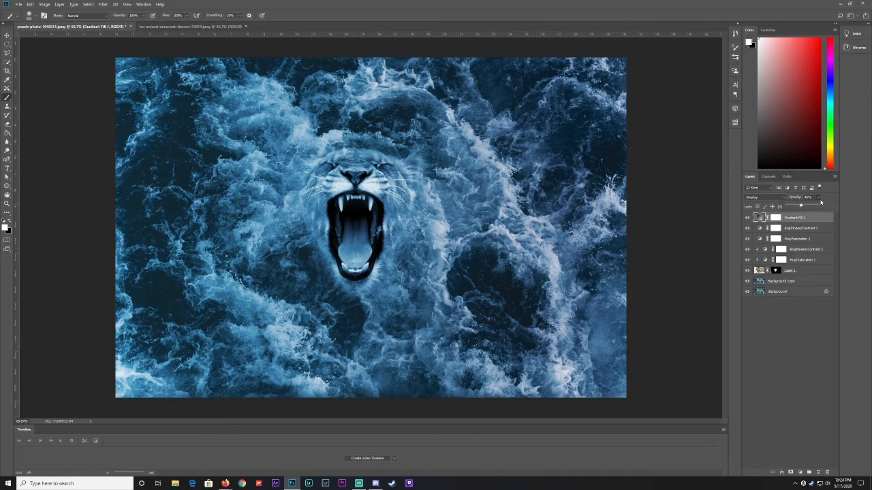
click(747, 218)
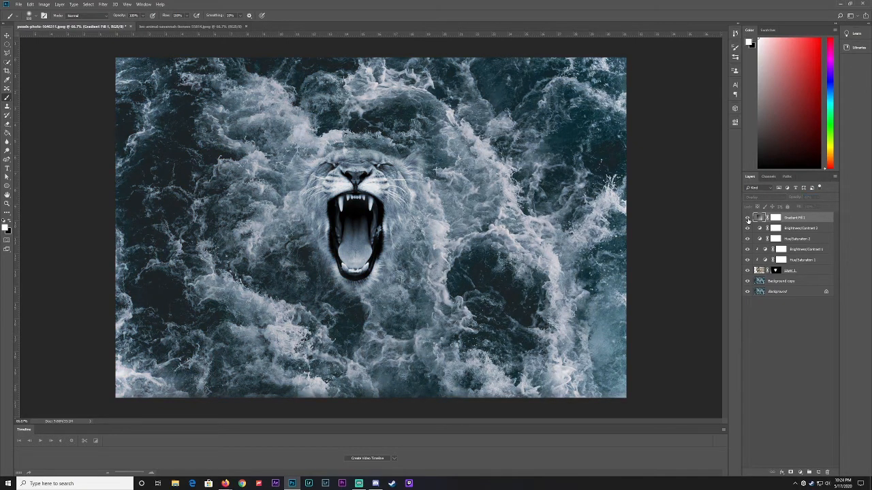
click(747, 218)
click(747, 218)
click(747, 218)
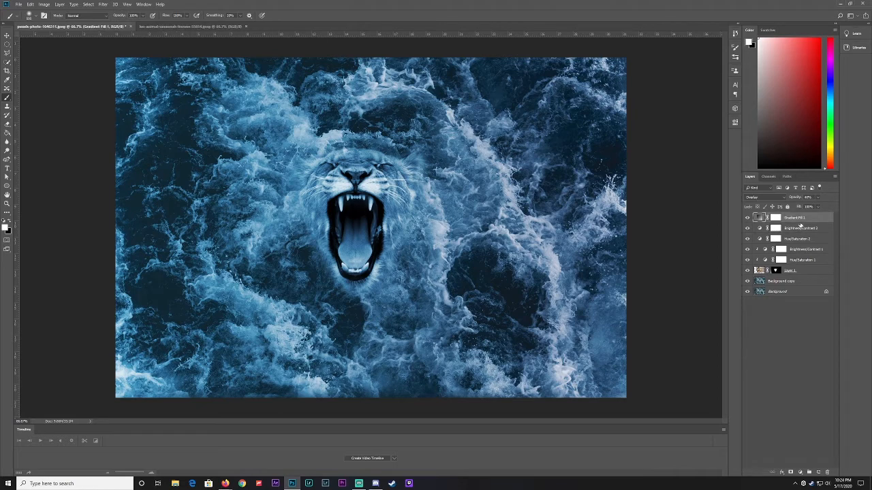
shift+click(805, 230)
shift+click(804, 240)
shift+click(802, 250)
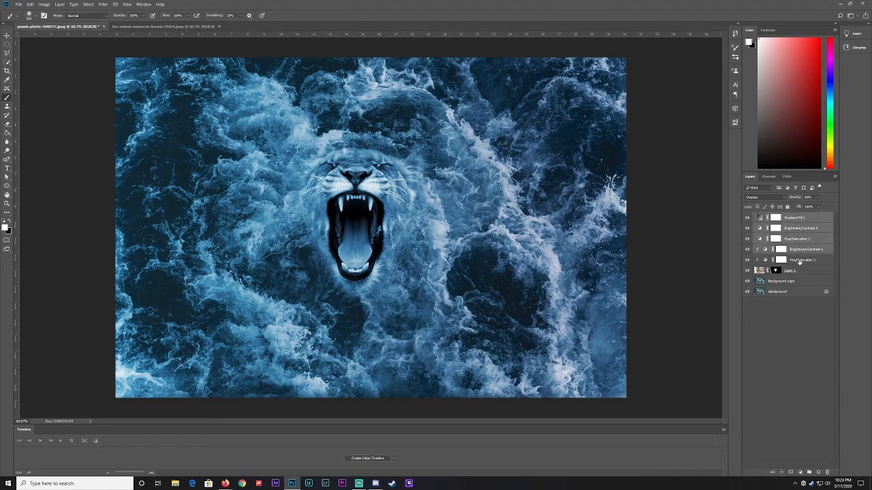
shift+click(800, 261)
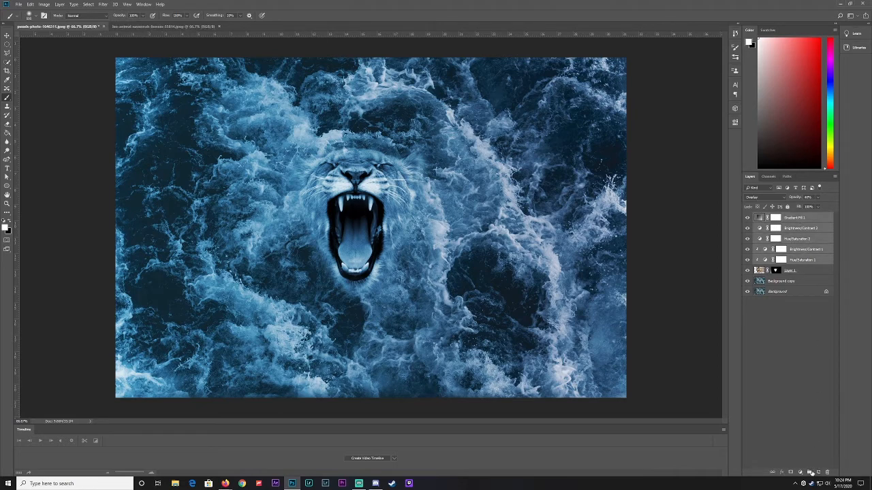
click(810, 472)
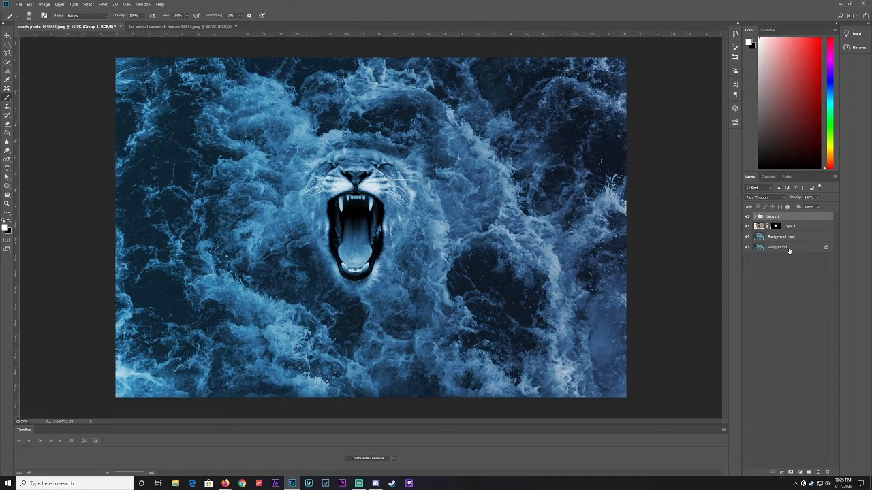
key(ctrl+z)
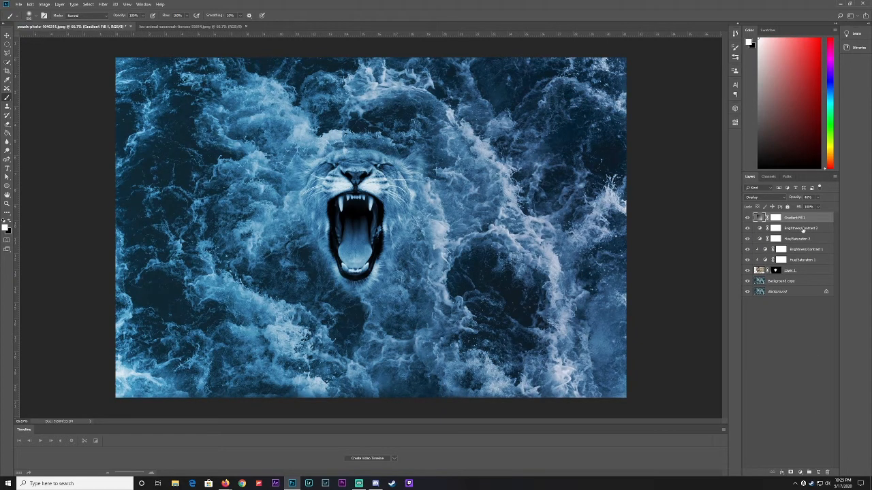
- Group every layer above the locked Background, from the gradient fill down to the Background copy
drag(802, 230, 801, 285)
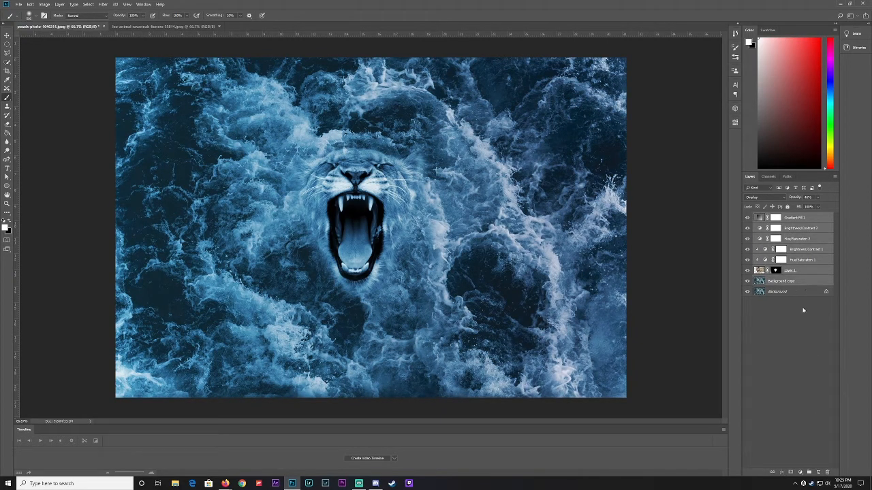
click(810, 472)
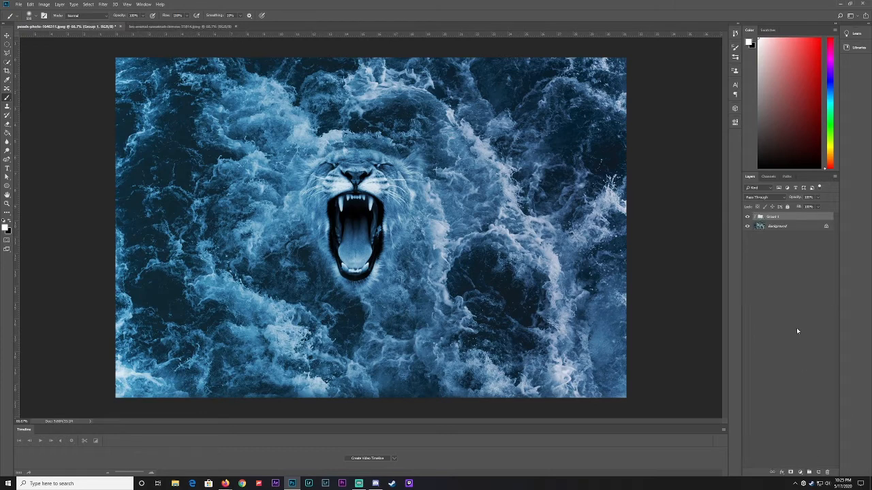
- Duplicate the layer group as Group 1 copy and merge the duplicate into a single layer
right_click(789, 219)
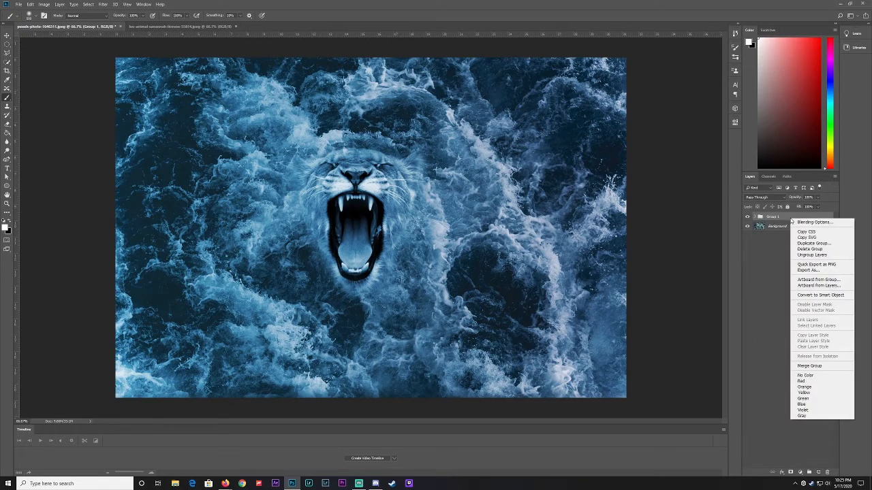
click(806, 244)
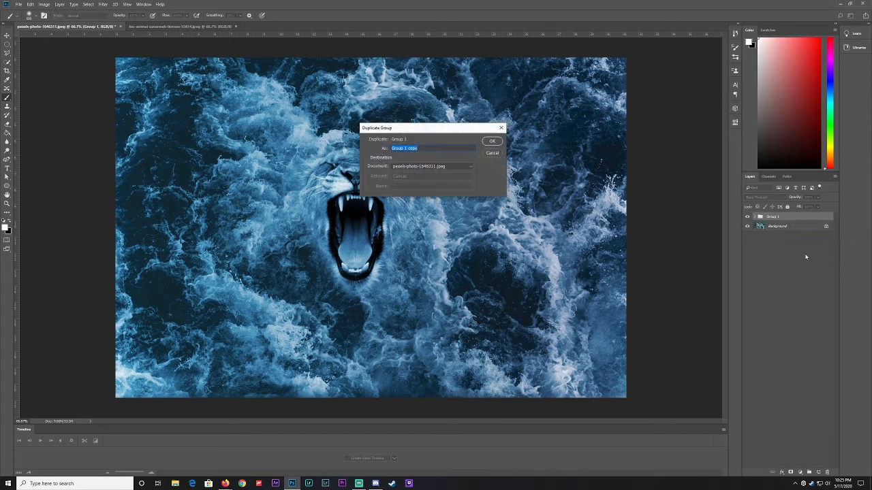
click(491, 141)
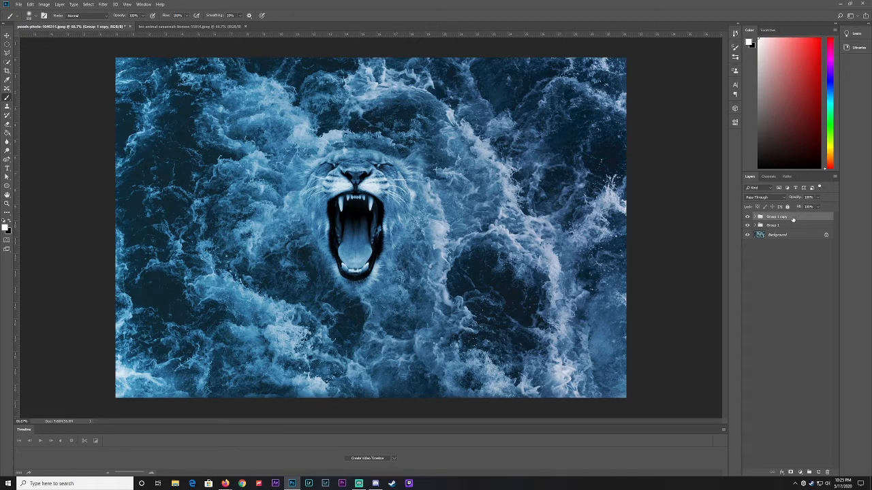
right_click(793, 220)
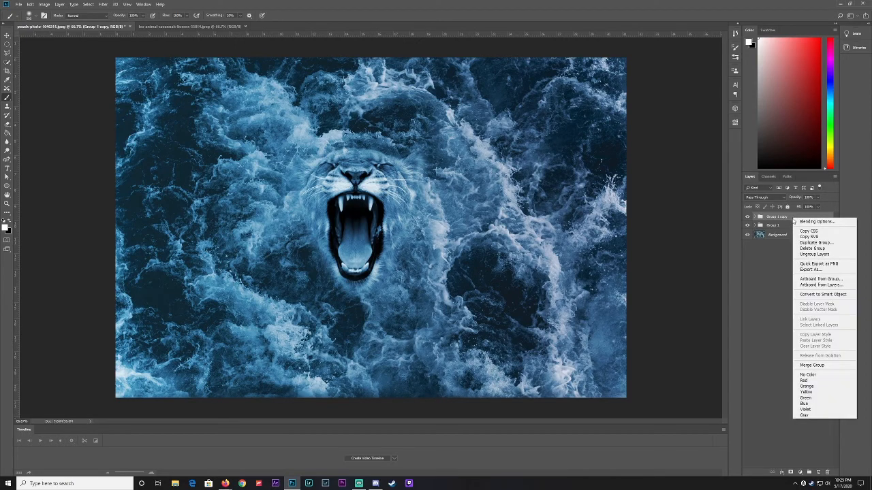
click(822, 365)
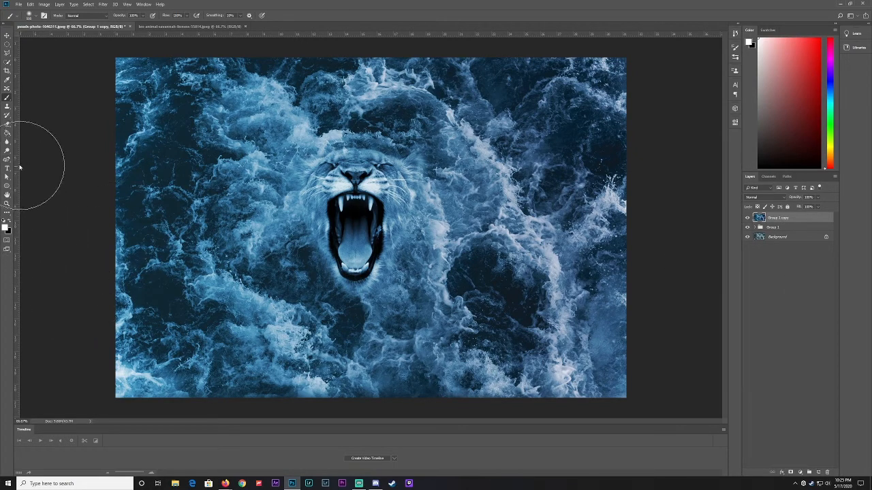
- Activate the Dodge tool and enlarge its soft brush for retouching the merged Group 1 copy layer
click(7, 151)
right_click(8, 152)
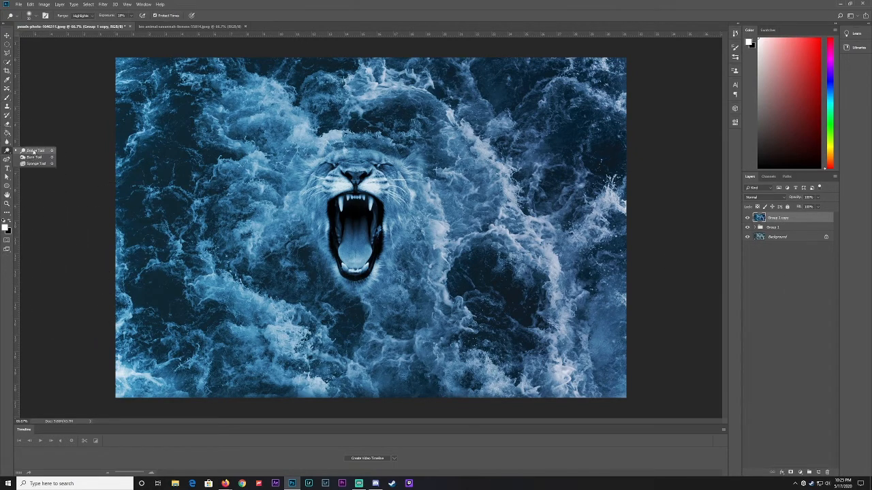
click(33, 152)
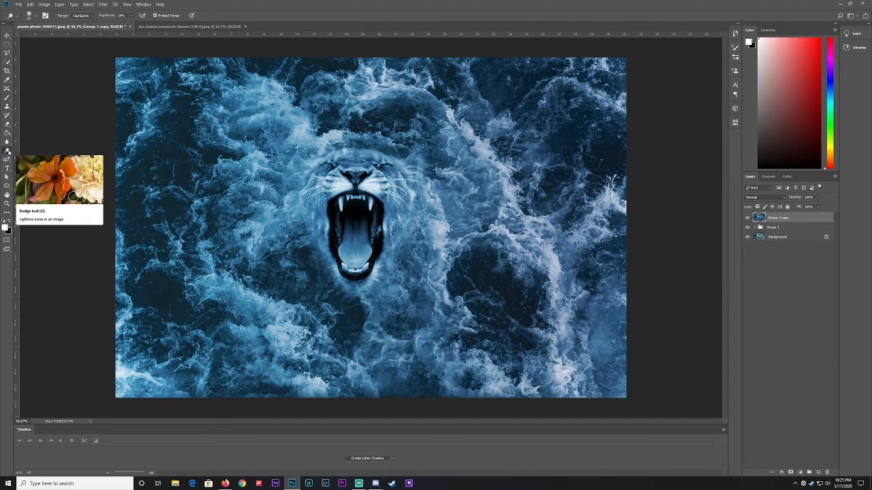
right_click(8, 151)
click(25, 149)
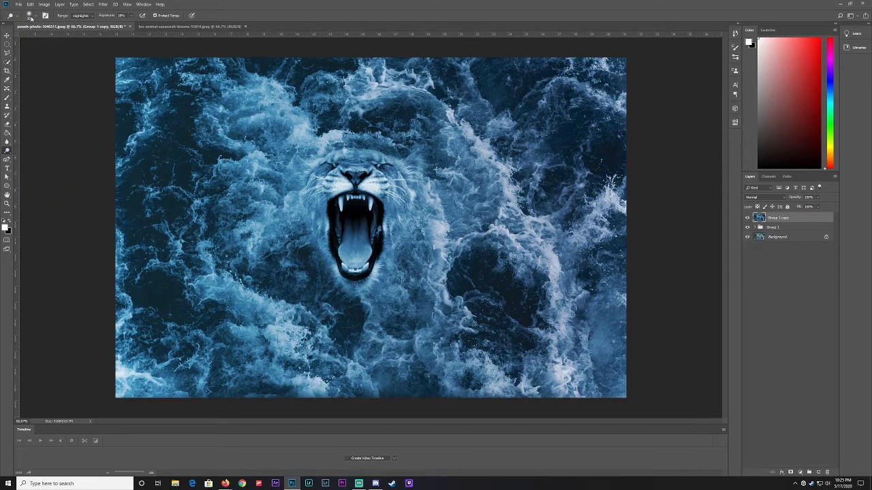
click(30, 15)
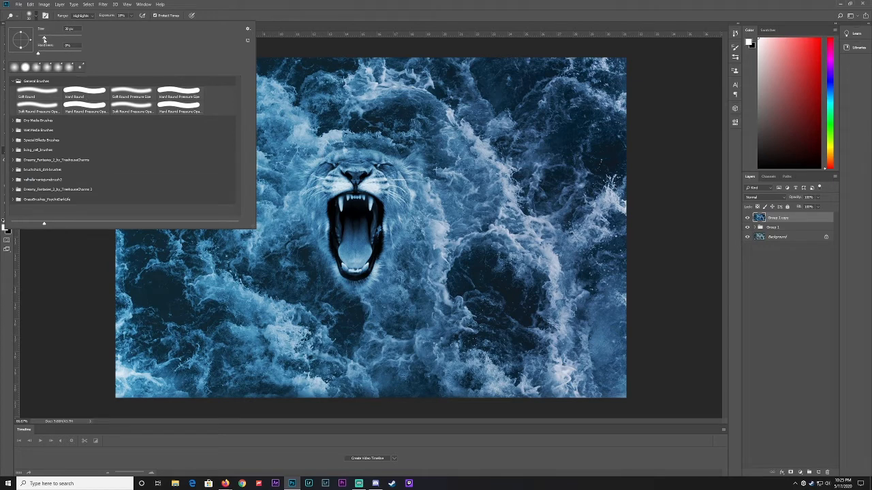
drag(43, 39, 68, 39)
click(257, 17)
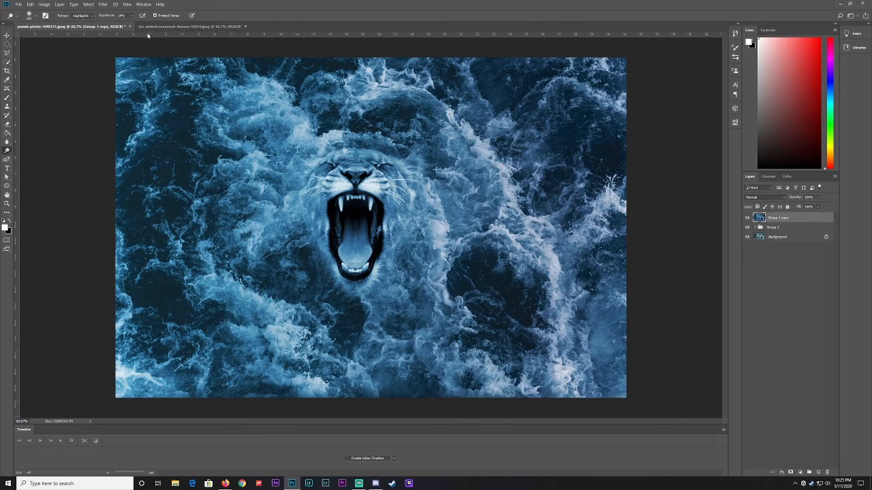
- Set the Dodge range to Midtones, lighten the lioness's cheek and brow, and compare the face with and without the merged layer
click(82, 16)
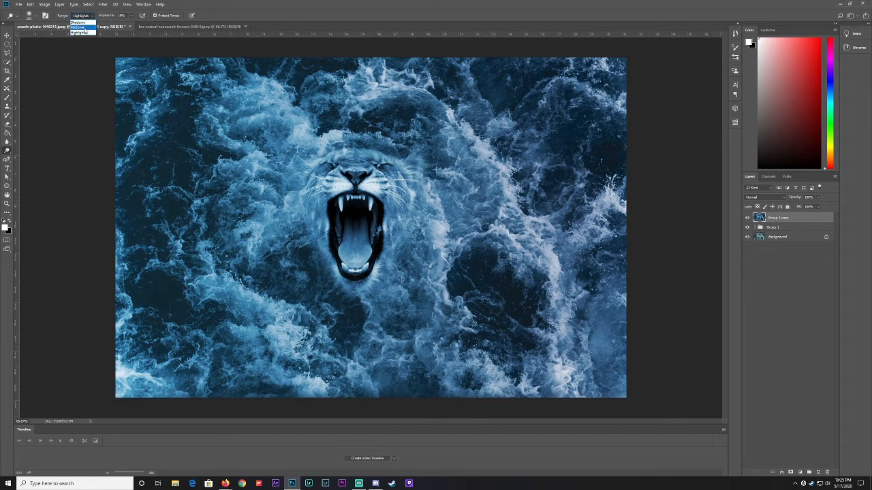
click(79, 27)
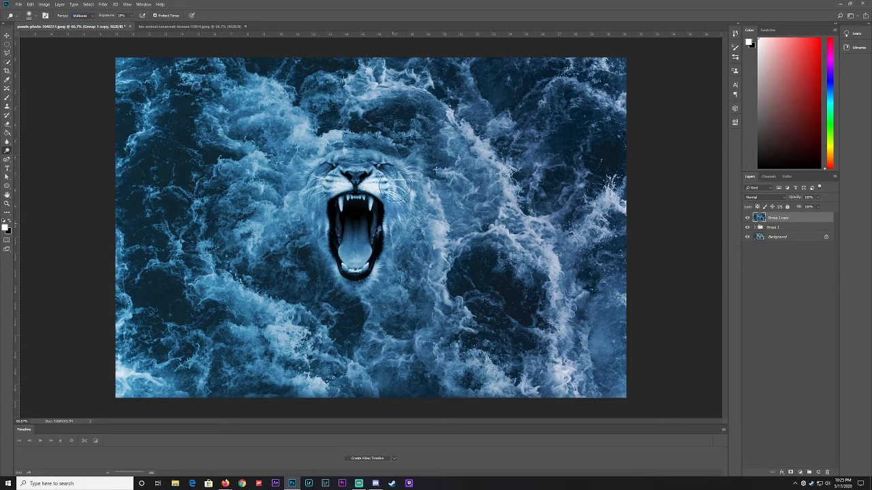
mouse_move(392, 197)
mouse_down()
mouse_move(395, 238)
mouse_move(400, 223)
mouse_move(395, 243)
mouse_move(375, 162)
mouse_up()
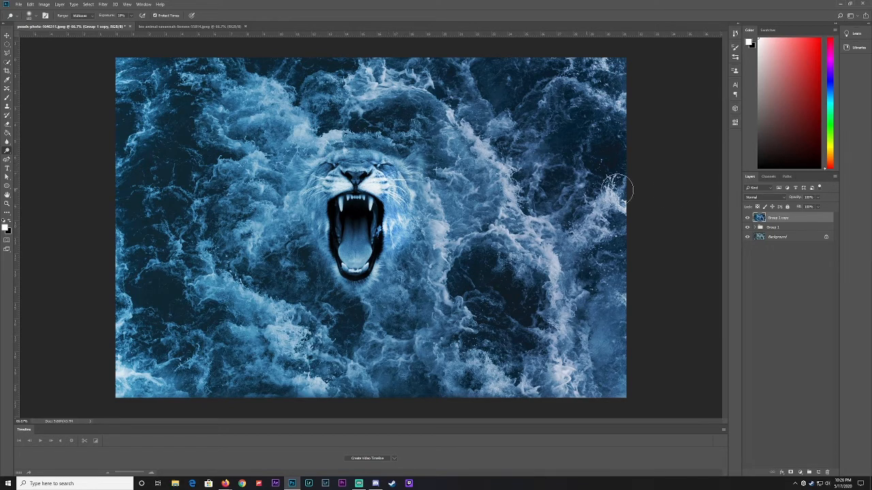
click(747, 218)
click(747, 218)
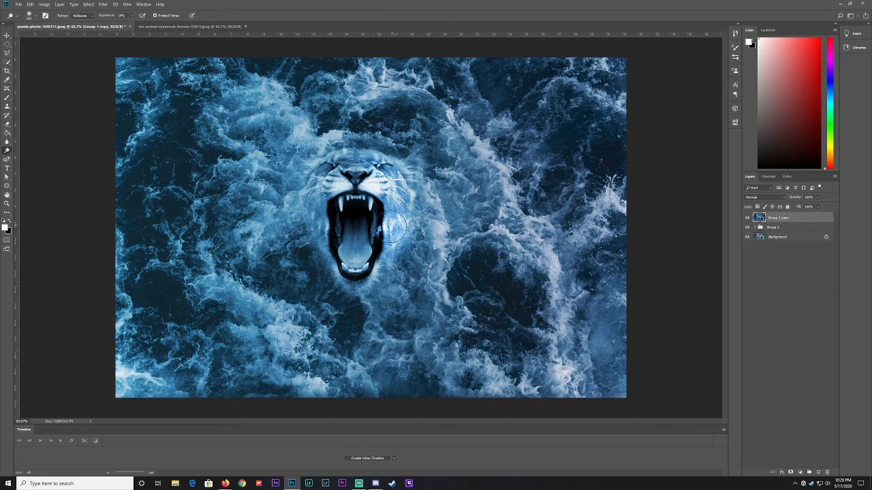
- Dodge finer details on the lioness's cheek and forehead with a smaller brush, and undo the excess strokes
key(bracketleft)
key(bracketleft)
key(bracketleft)
key(bracketleft)
key(bracketleft)
key(bracketleft)
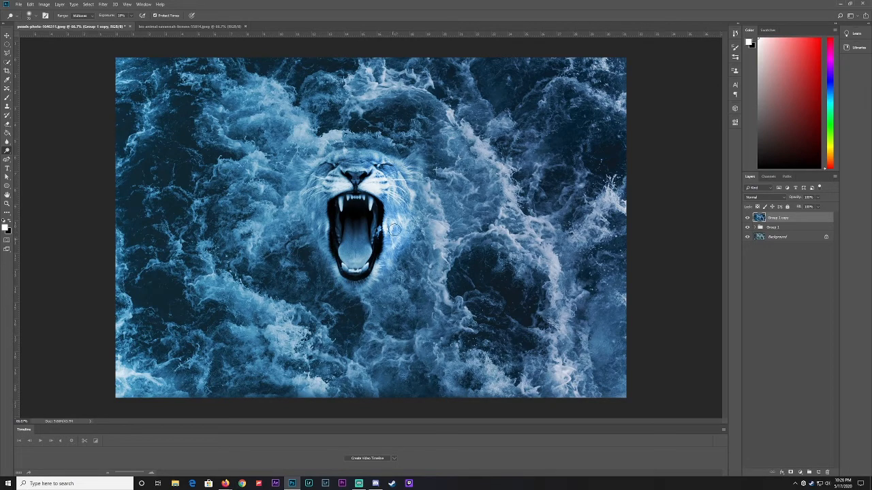
drag(372, 158, 368, 163)
key(ctrl+alt+z)
key(ctrl+alt+z)
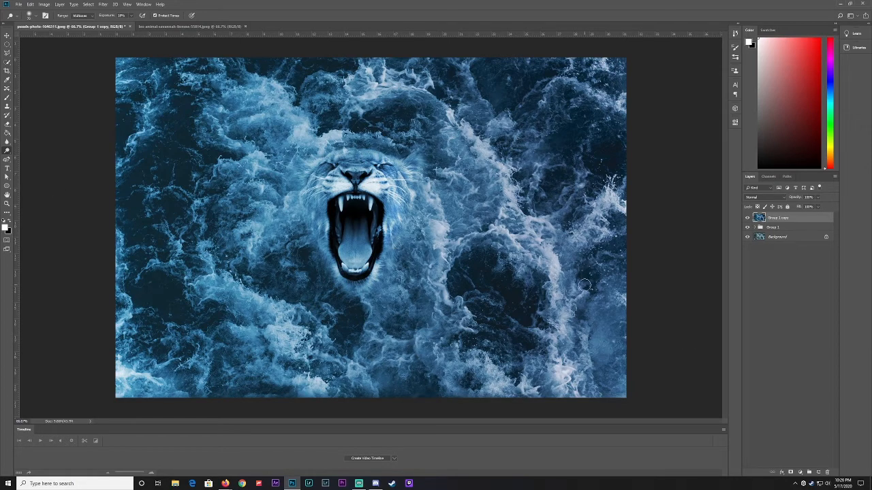
- Switch to the Burn tool with a 350 px brush and lower its exposure, keeping the Midtones range
right_click(7, 152)
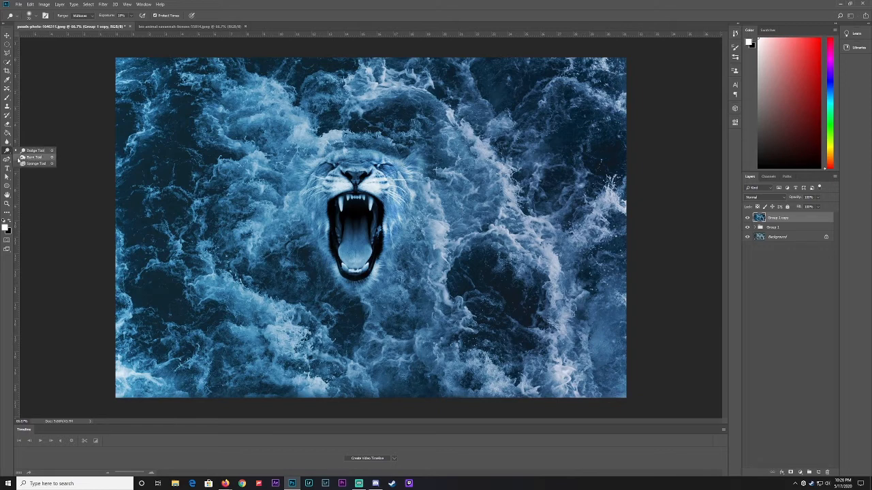
click(28, 156)
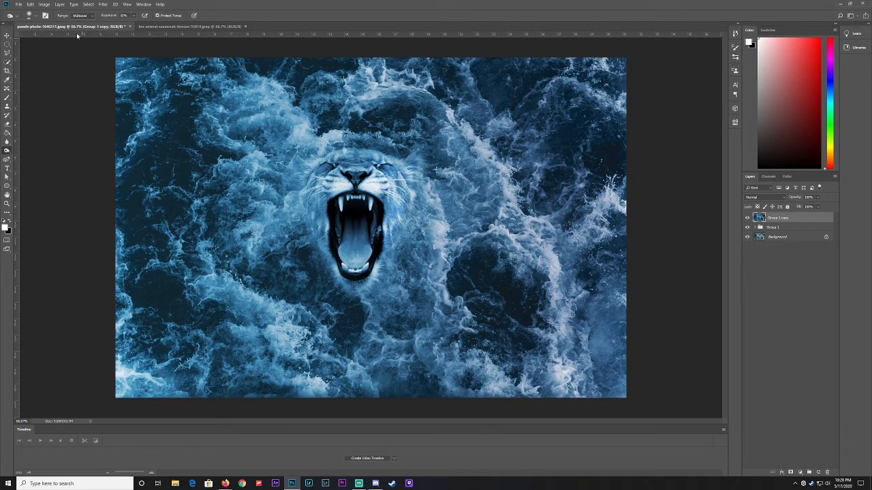
click(34, 16)
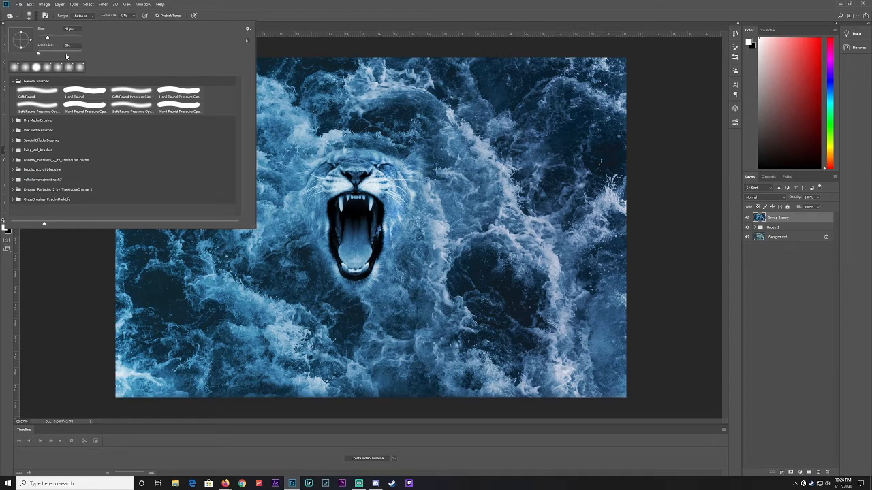
drag(72, 29, 54, 32)
text(350)
key(Return)
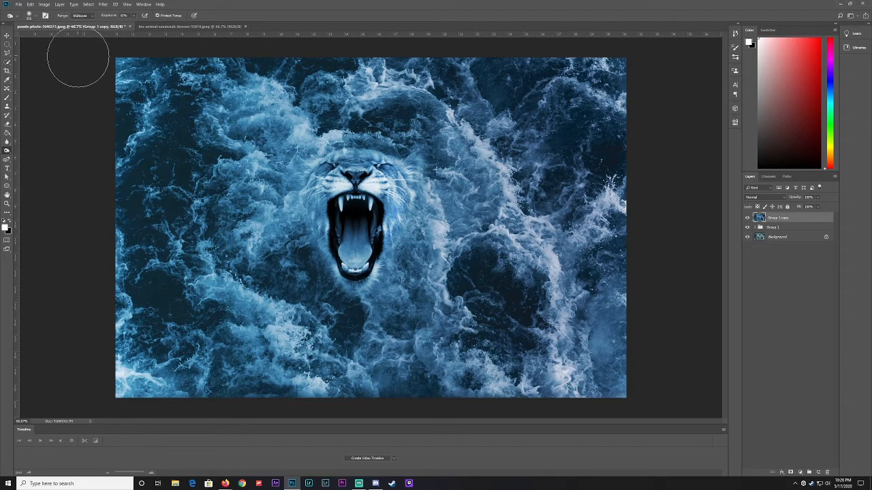
click(134, 18)
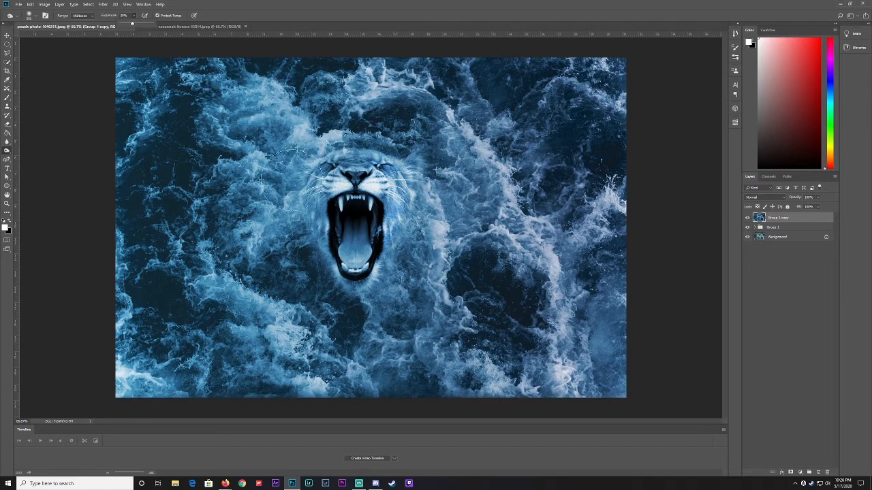
- Adjust the burn brush size and darken the wave foam directly beside the lioness's head
key([)
key(])
key(])
key(])
mouse_move(286, 171)
mouse_down()
mouse_move(284, 243)
mouse_move(280, 204)
mouse_move(303, 250)
mouse_up()
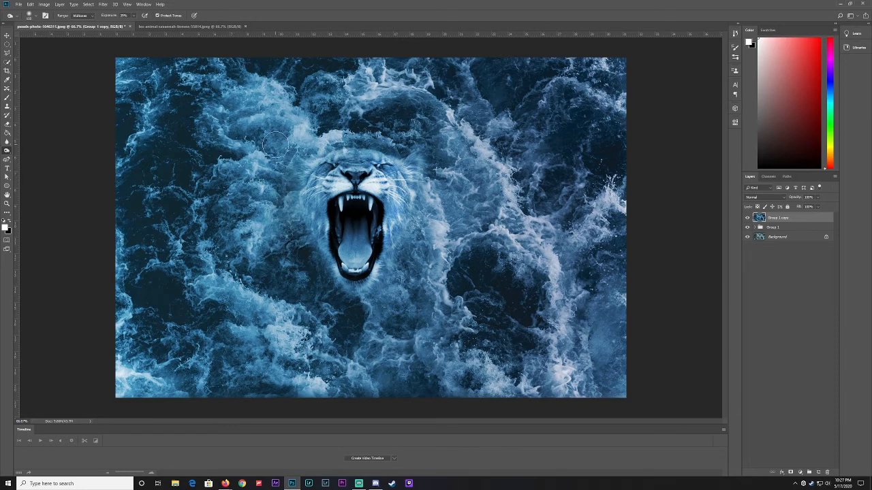
- Darken the wider wave areas around, below and above the lioness's head with a larger burn brush
key(])
key(])
key(])
key(])
key(])
key(])
mouse_move(251, 155)
mouse_down()
mouse_move(253, 296)
mouse_move(237, 205)
mouse_move(285, 304)
mouse_move(257, 262)
mouse_move(264, 147)
mouse_move(303, 91)
mouse_move(229, 123)
mouse_up()
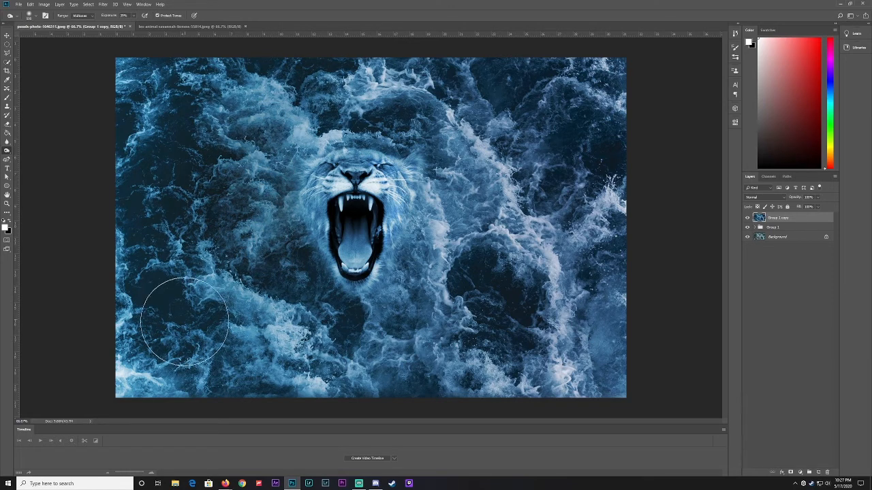
mouse_move(193, 268)
mouse_down()
mouse_move(266, 370)
mouse_move(272, 360)
mouse_up()
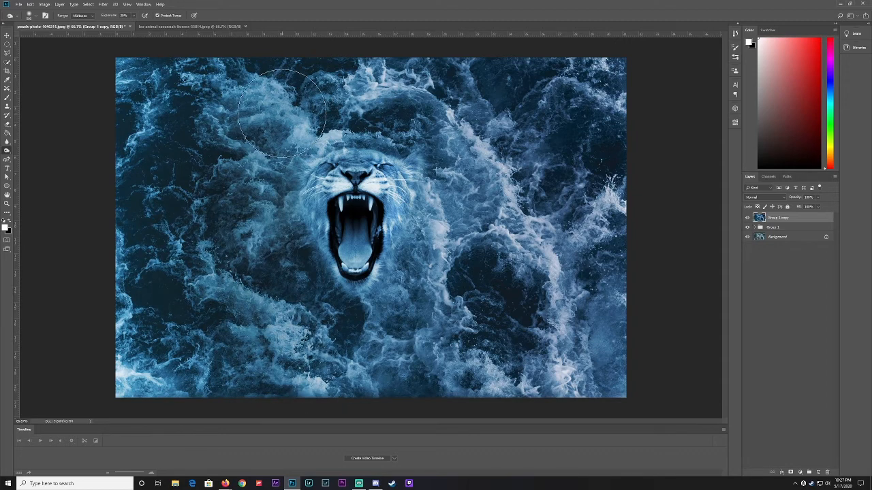
drag(292, 112, 338, 99)
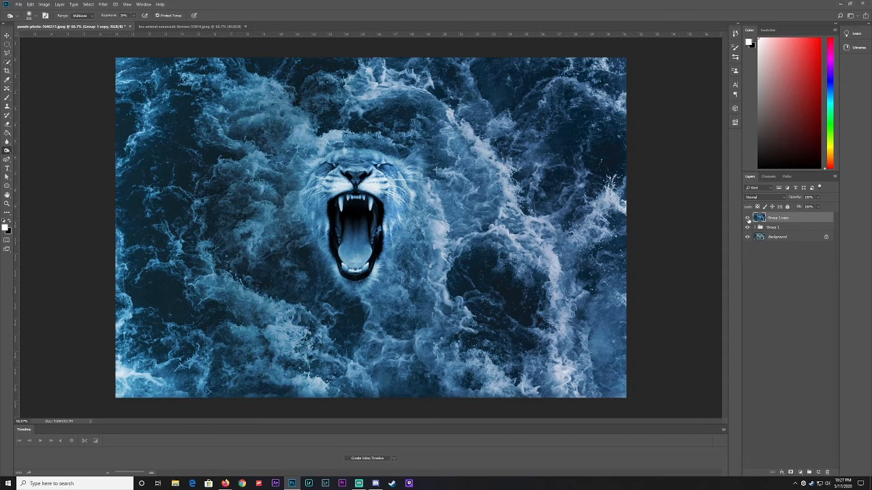
- Toggle the visibility of Group 1 copy to compare the image before and after dodging and burning
click(747, 218)
click(747, 218)
click(747, 218)
click(747, 218)
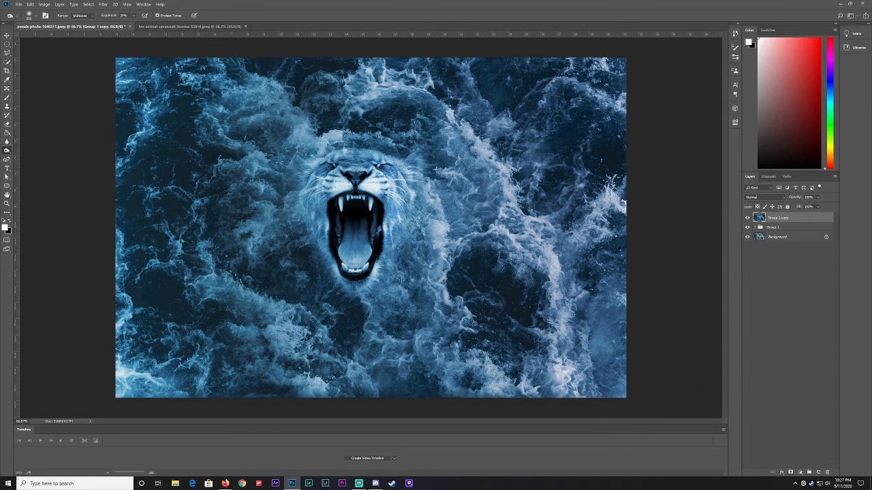
click(747, 218)
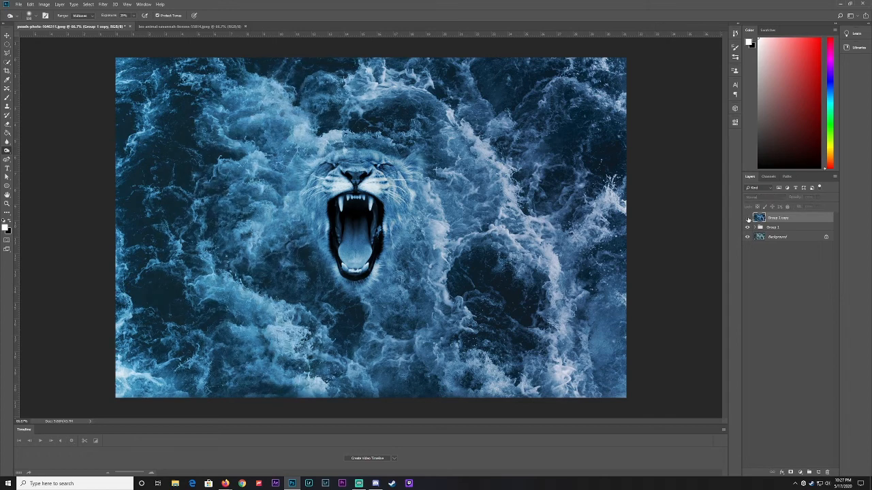
click(748, 218)
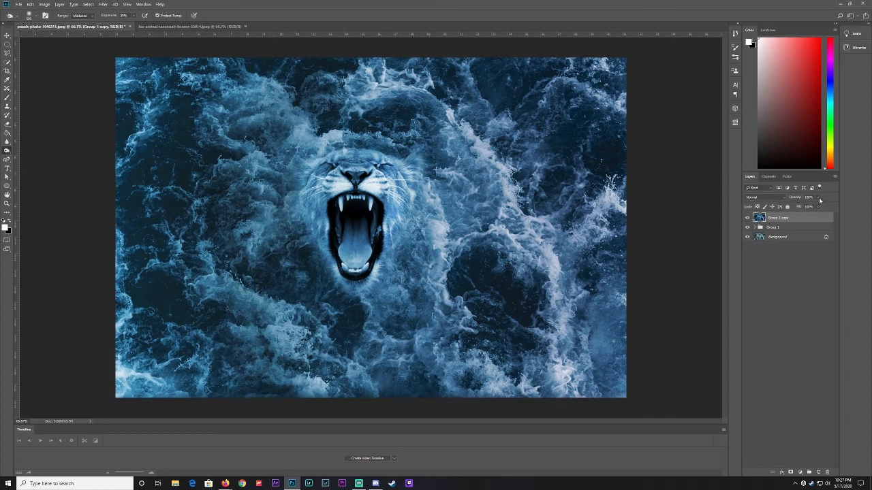
- Slightly reduce the opacity of the Group 1 copy layer to soften the dodge and burn effect
click(819, 198)
drag(818, 206, 815, 206)
click(818, 198)
click(808, 272)
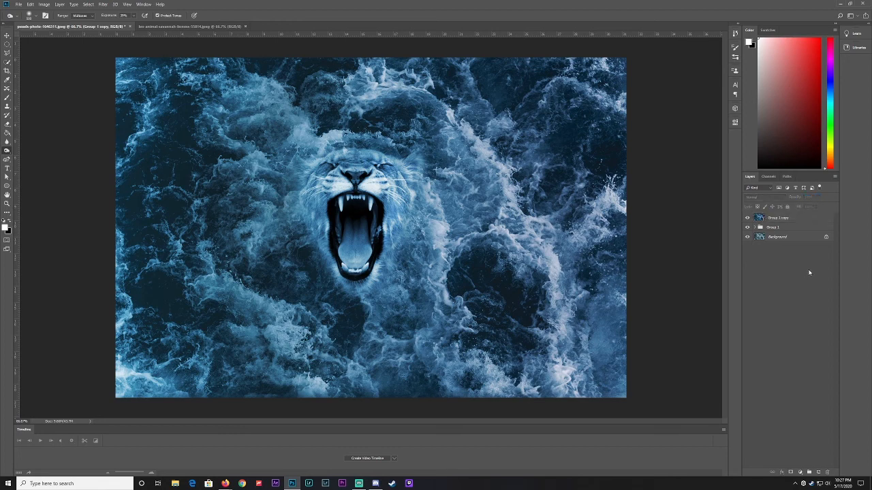
click(800, 219)
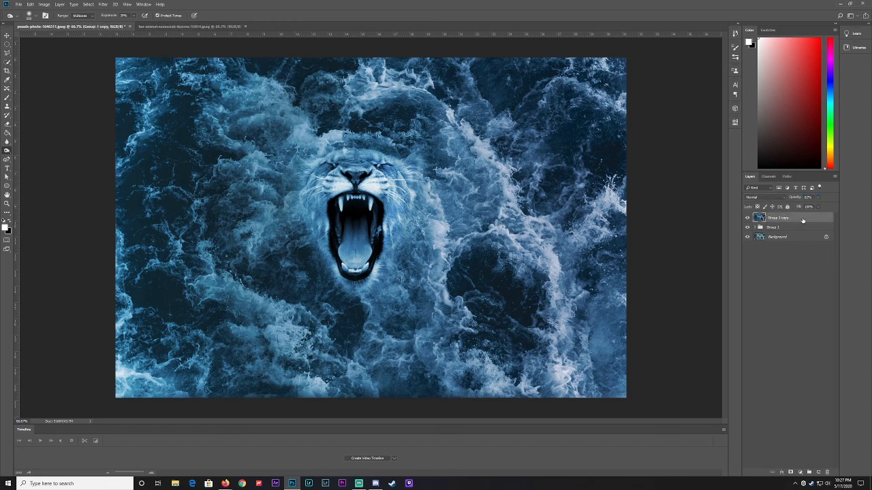